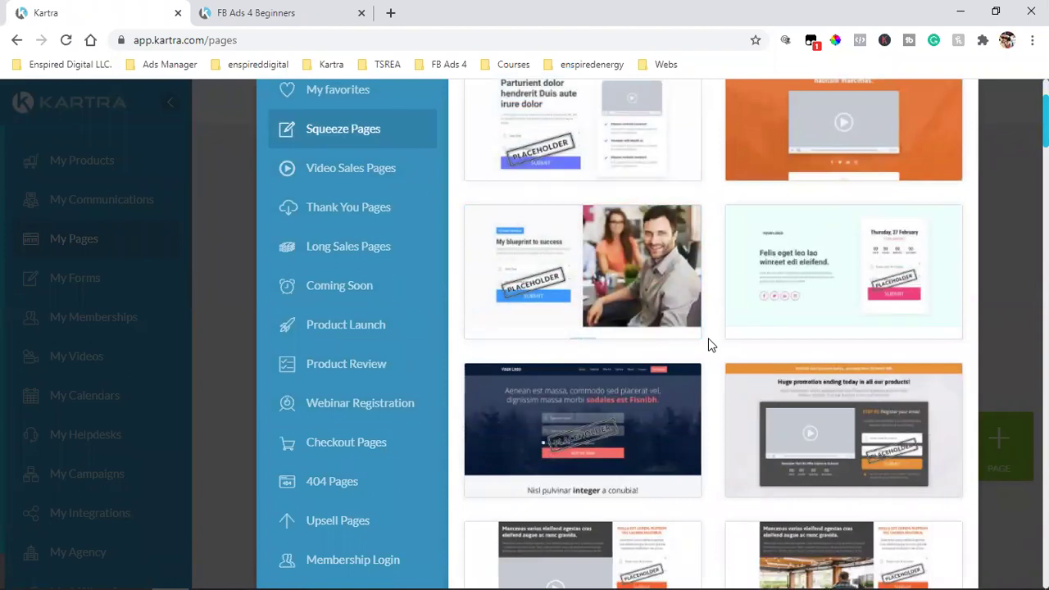
# Look through the Squeeze Pages templates for opt-in, eBook and campaign sign-up designs.
pyautogui.scroll(-2, 709, 345)
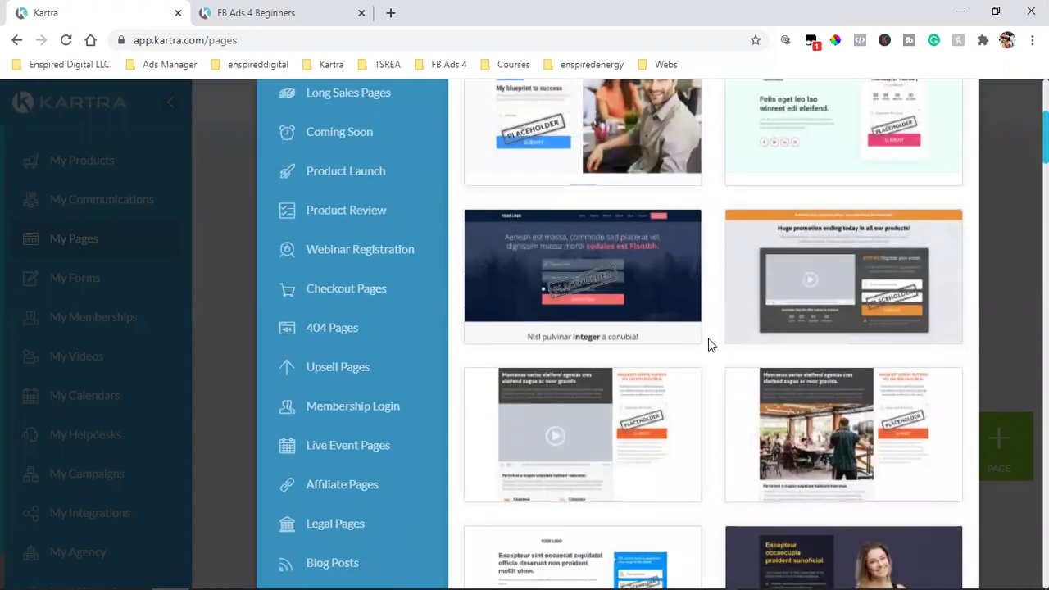
pyautogui.moveTo(596, 279)
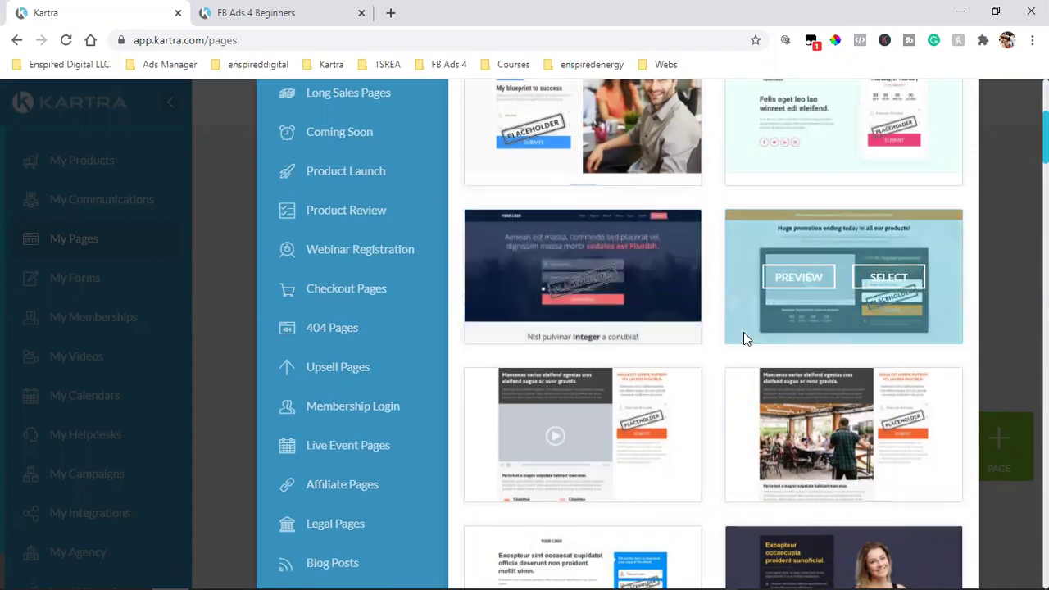
pyautogui.scroll(-1, 724, 355)
pyautogui.scroll(-3, 725, 355)
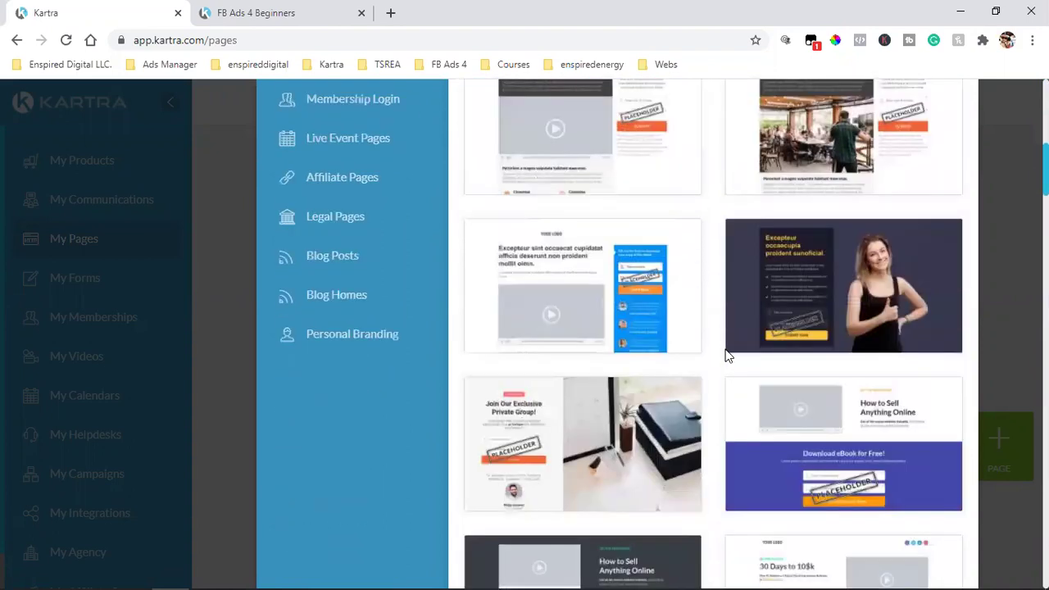
pyautogui.scroll(-1, 725, 355)
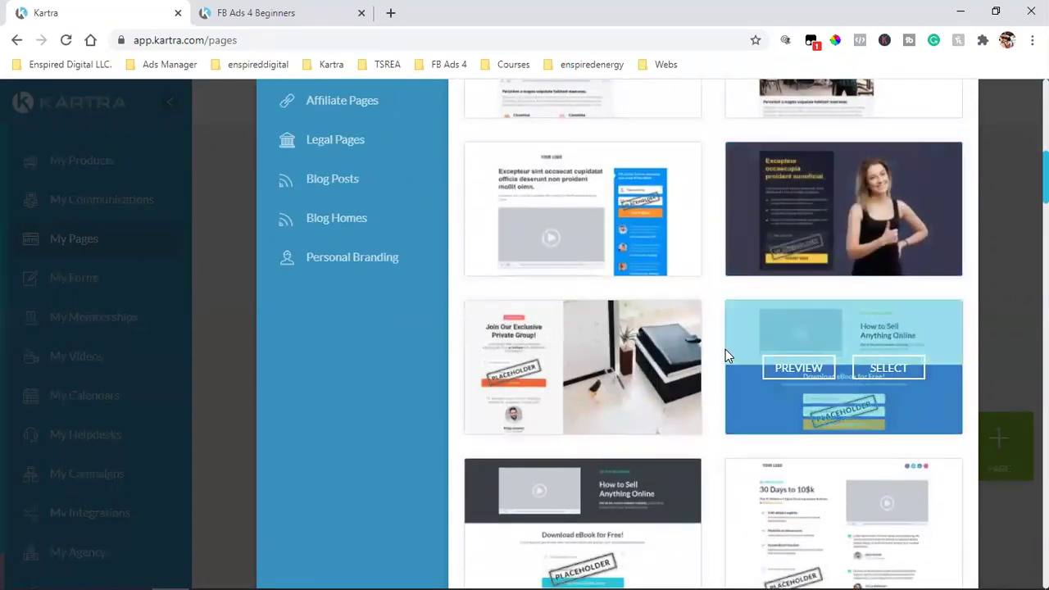
pyautogui.scroll(-3, 725, 337)
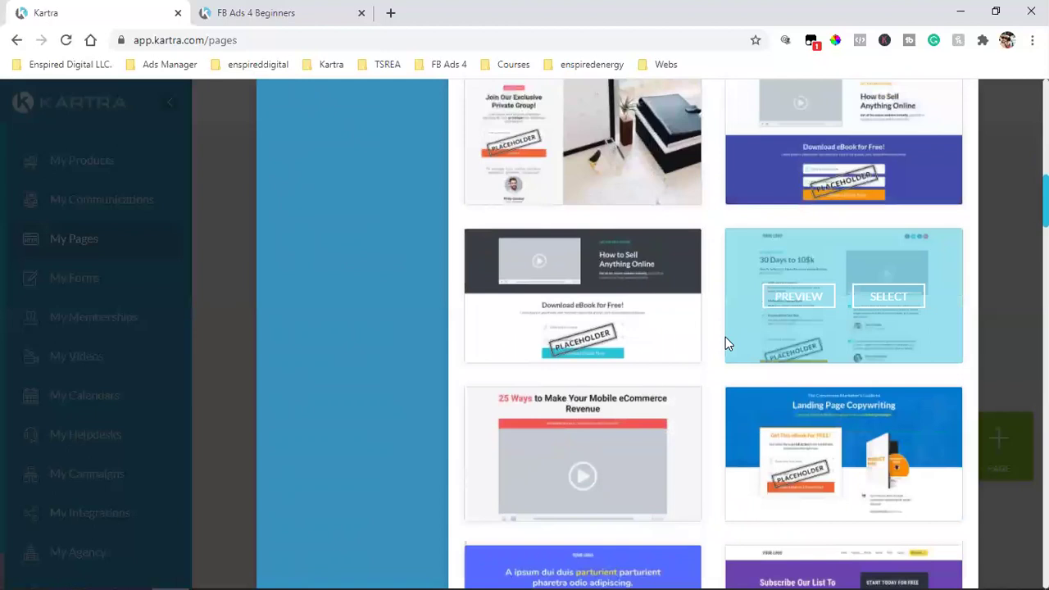
pyautogui.scroll(-1, 725, 336)
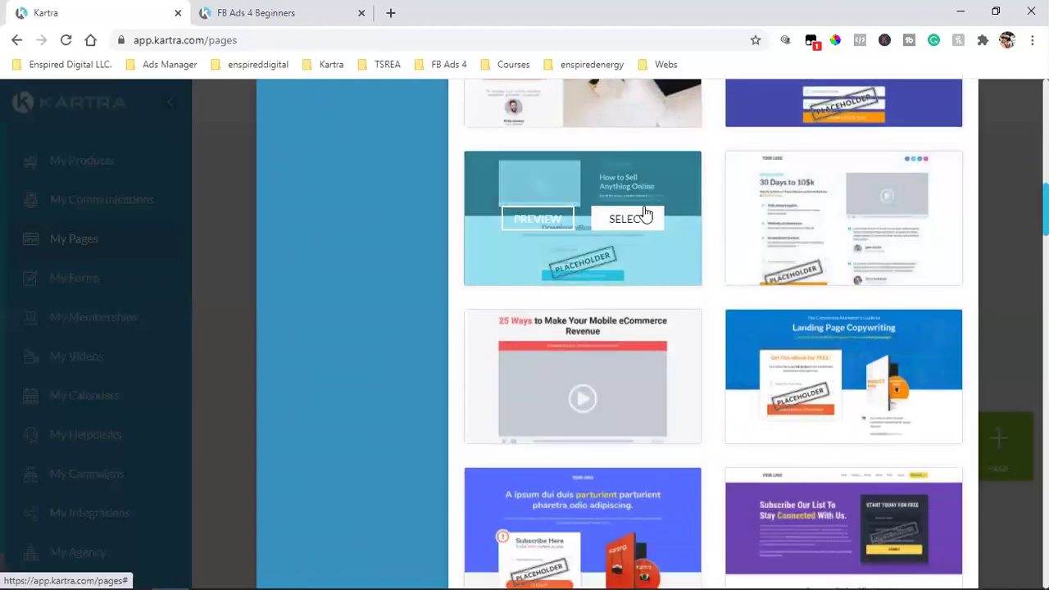
pyautogui.scroll(-3, 725, 283)
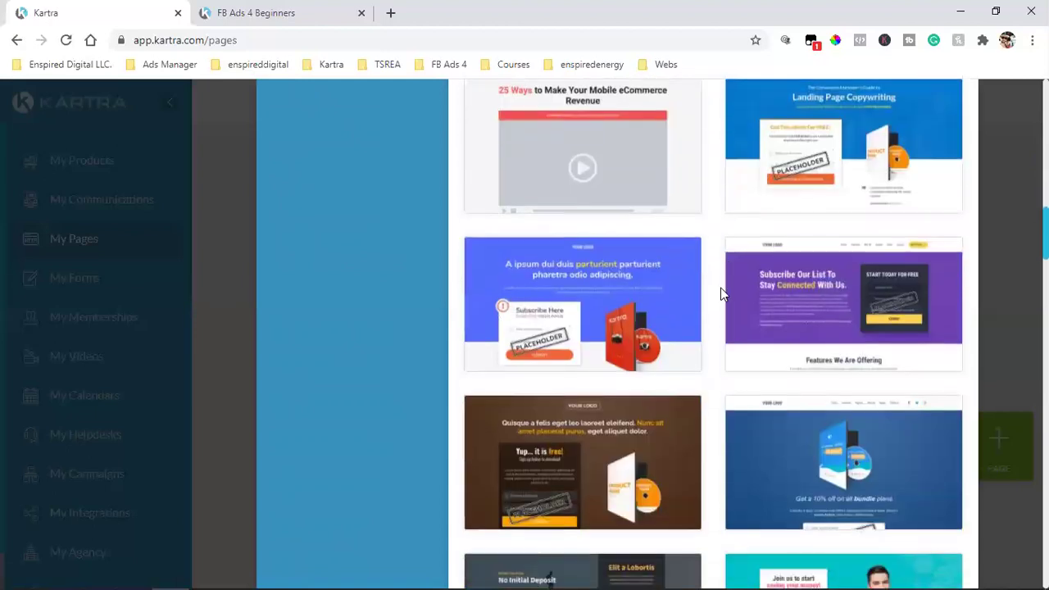
pyautogui.scroll(-4, 721, 368)
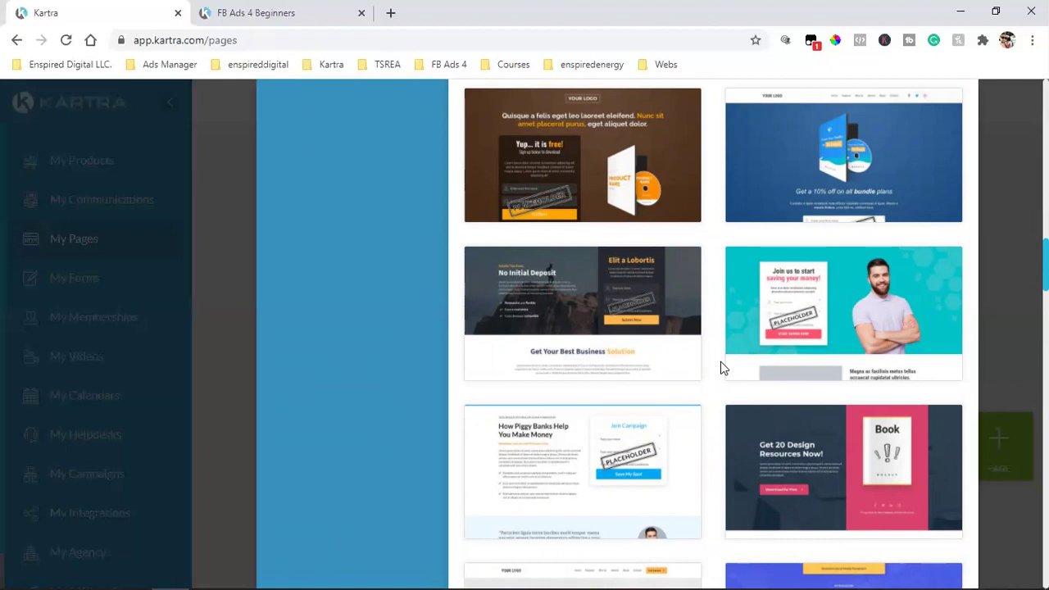
pyautogui.scroll(-2, 720, 368)
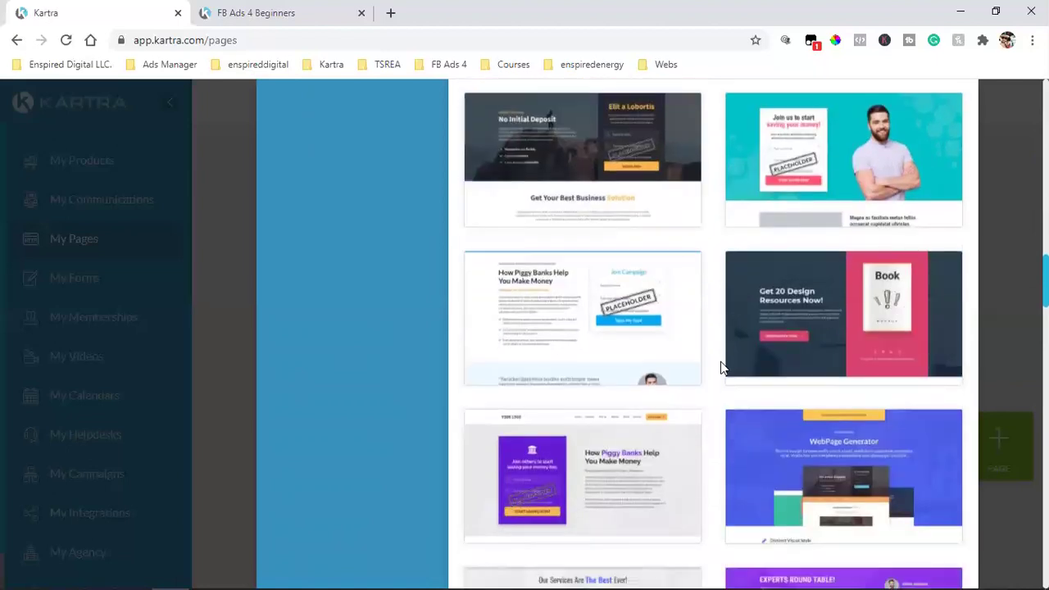
# Preview the "How Piggy Banks Help You Make Money" squeeze page template and examine its full layout.
pyautogui.click(524, 321)
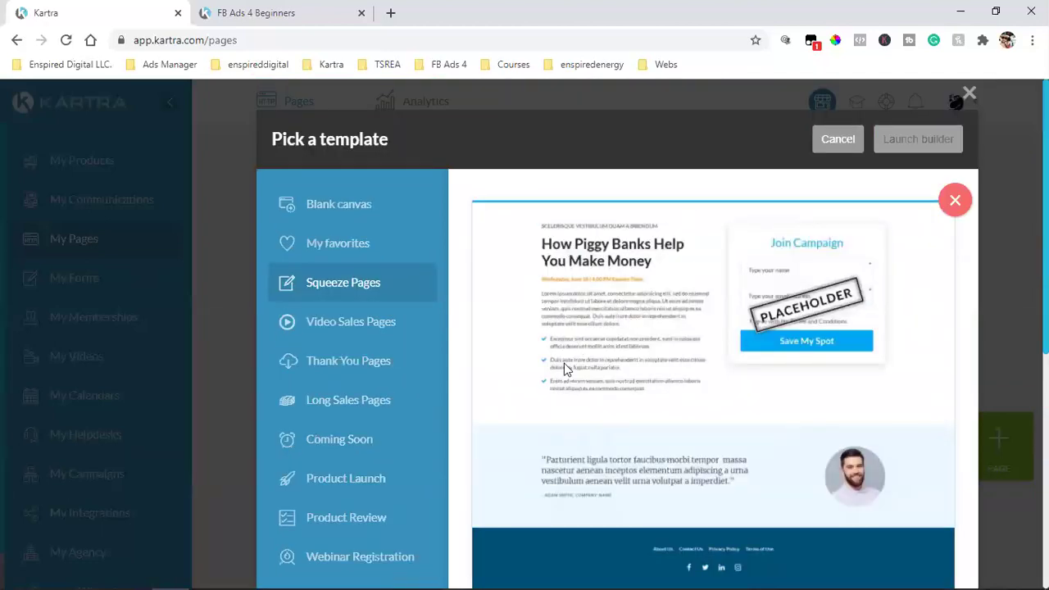
pyautogui.scroll(-3, 604, 339)
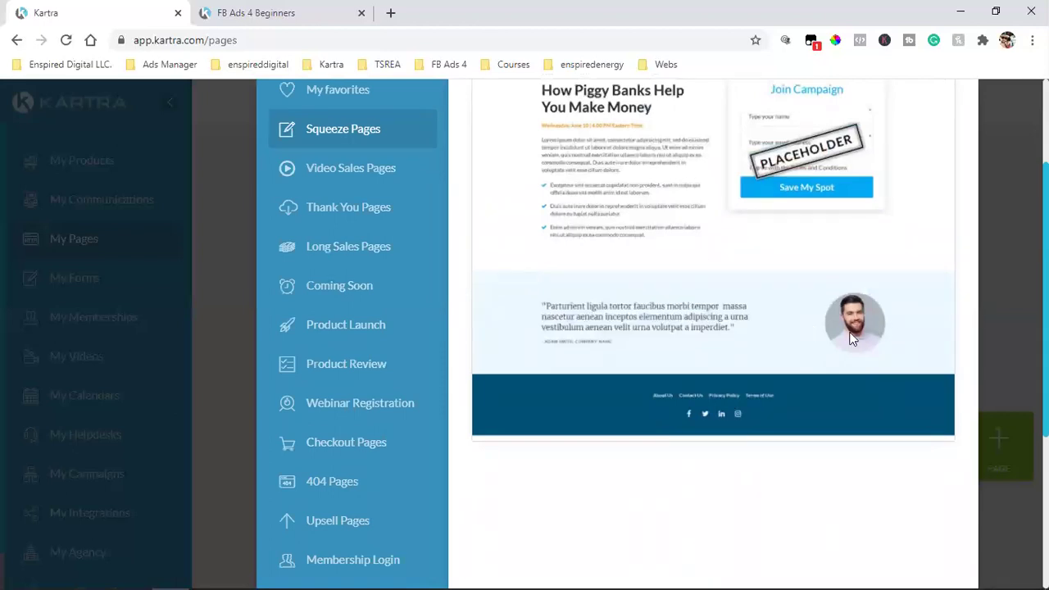
pyautogui.scroll(3, 852, 338)
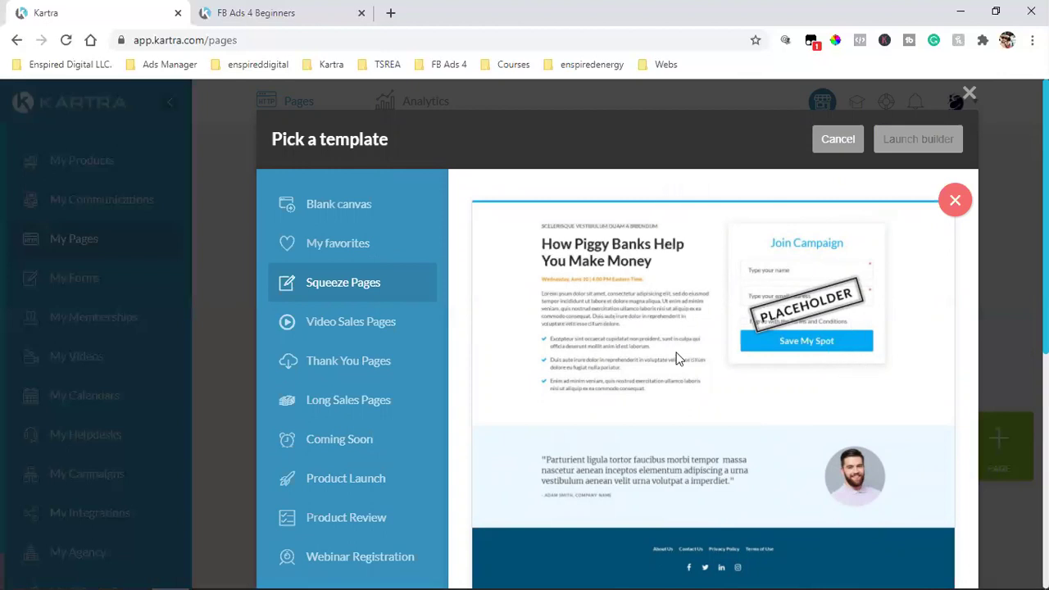
# Browse the Video Sales Pages templates and switch to the Thank You Pages templates.
pyautogui.click(345, 324)
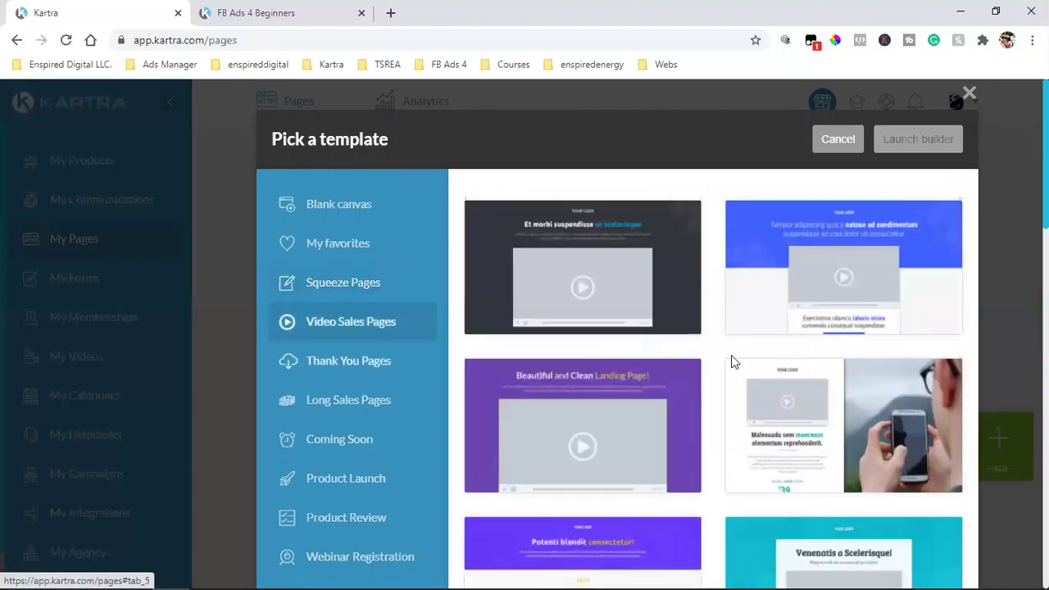
pyautogui.scroll(-3, 729, 361)
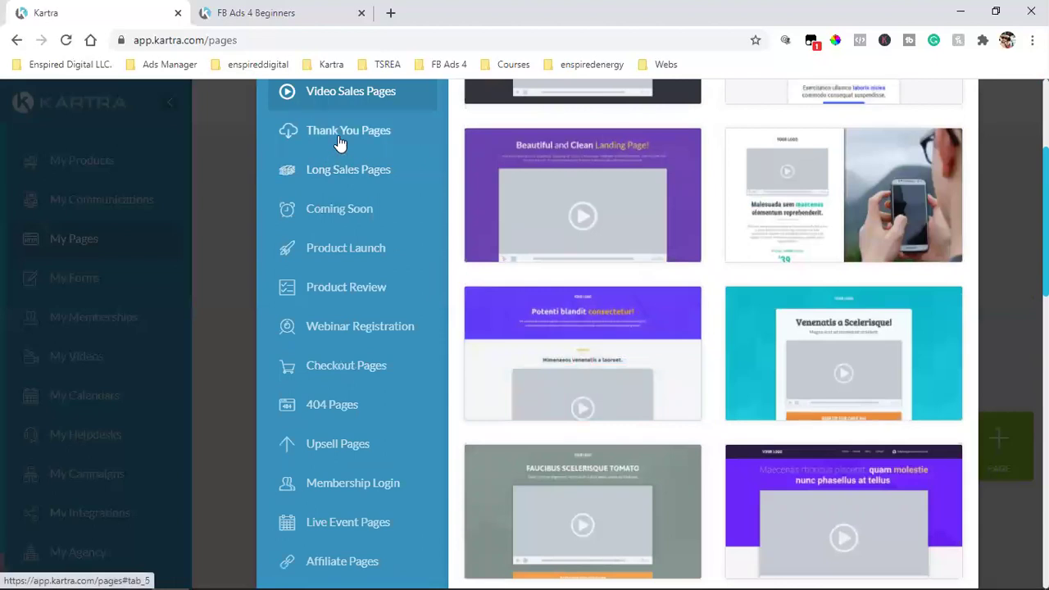
pyautogui.click(342, 134)
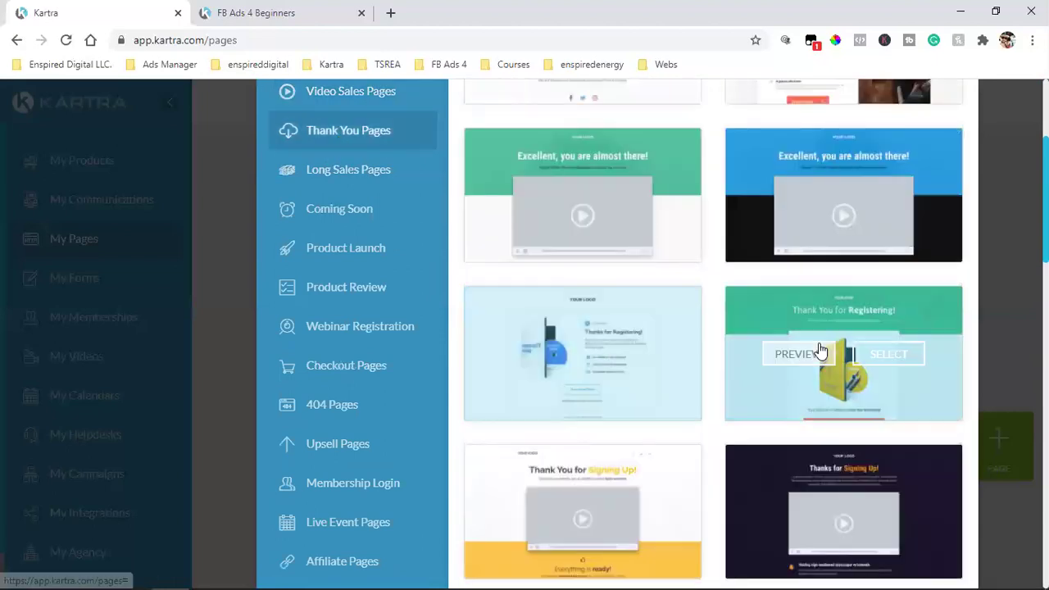
# Preview the "Thank you for Registering!" free master class template, and close the template picker without selecting one.
pyautogui.scroll(2, 696, 360)
pyautogui.scroll(1, 695, 355)
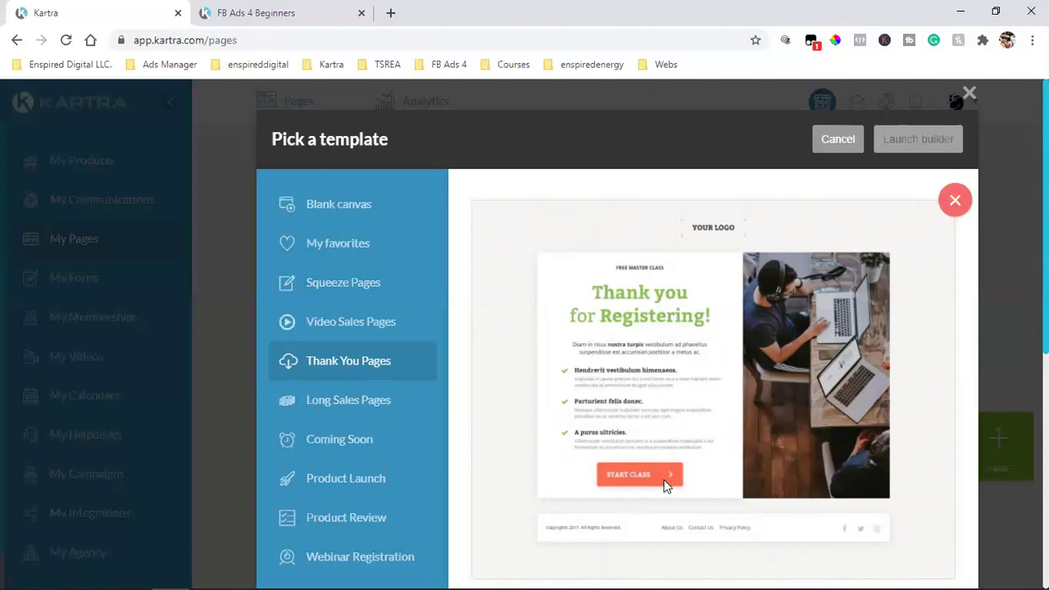
pyautogui.scroll(-1, 665, 486)
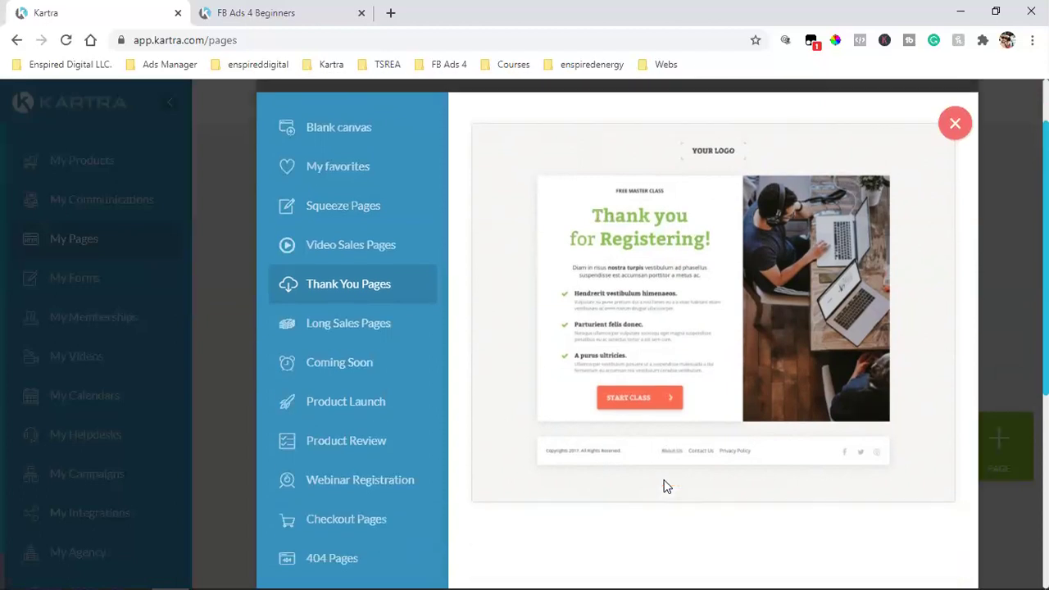
pyautogui.click(956, 127)
pyautogui.scroll(2, 606, 229)
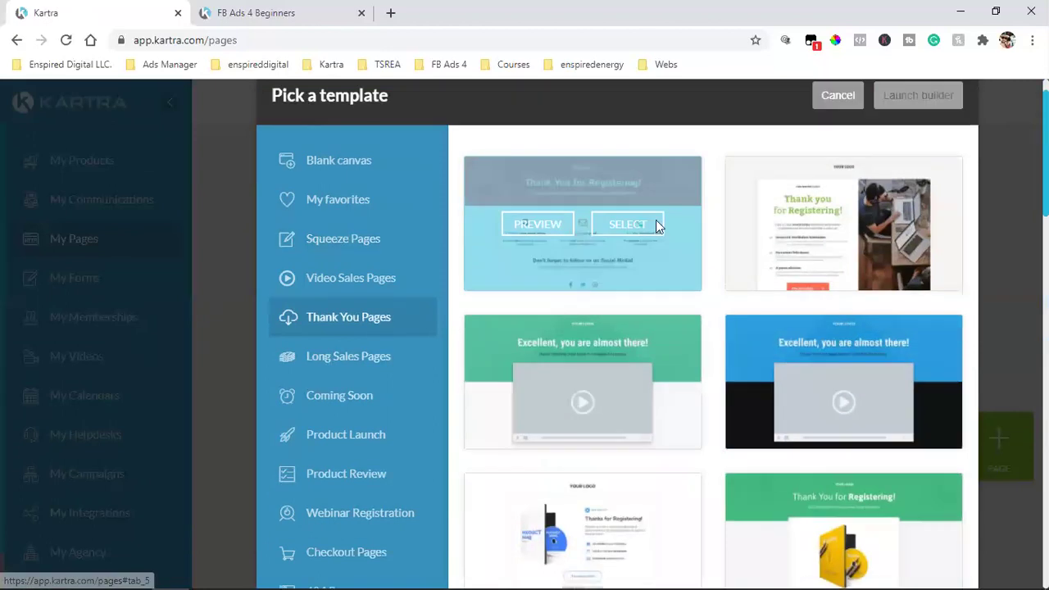
pyautogui.click(963, 98)
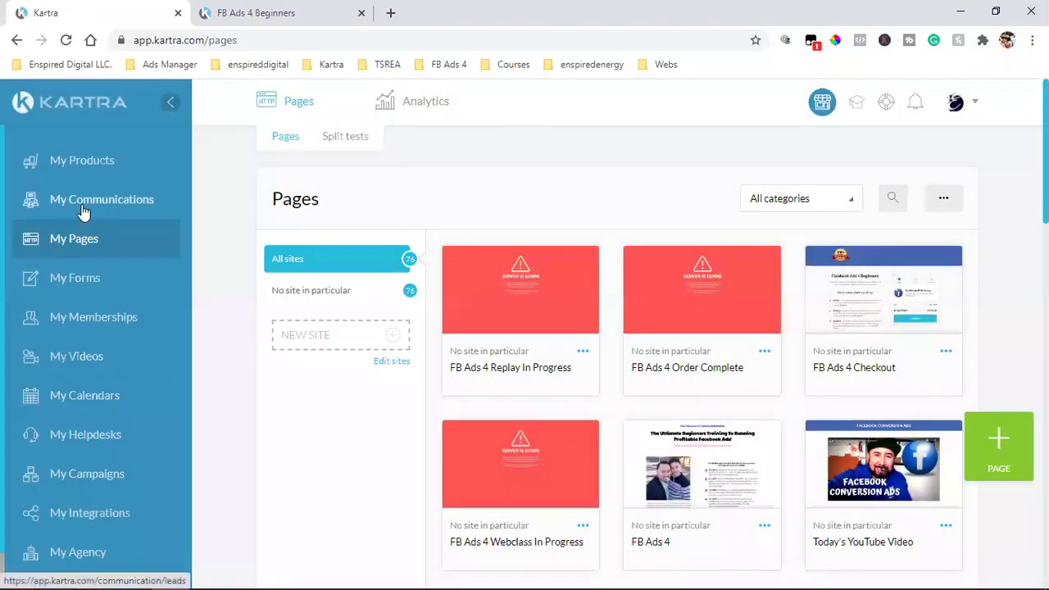
# Visit the leads, pages and calendars areas, check the leads once more, and end on the pages overview.
pyautogui.click(82, 205)
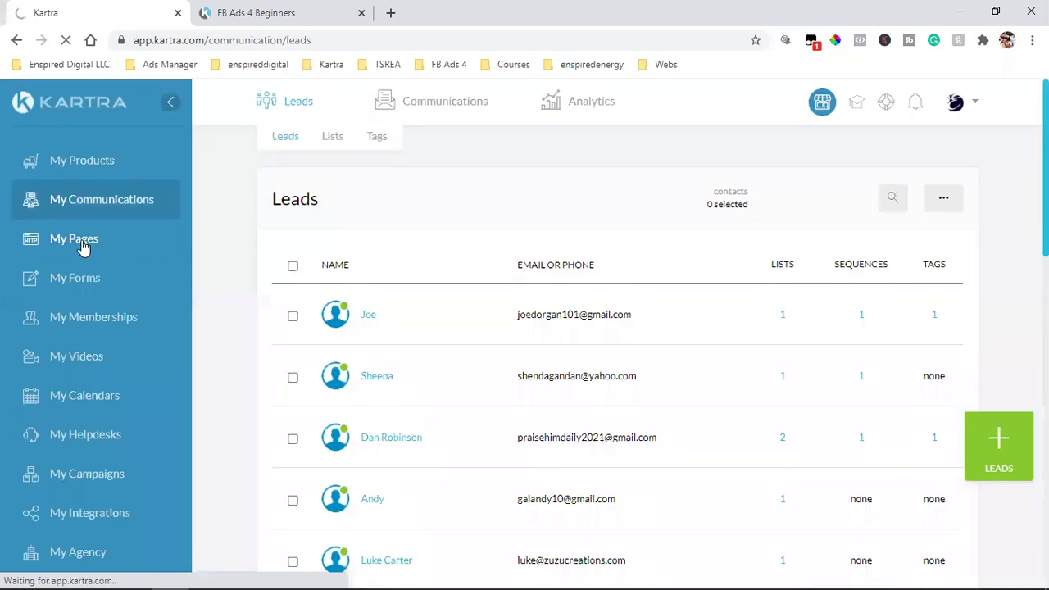
pyautogui.click(84, 246)
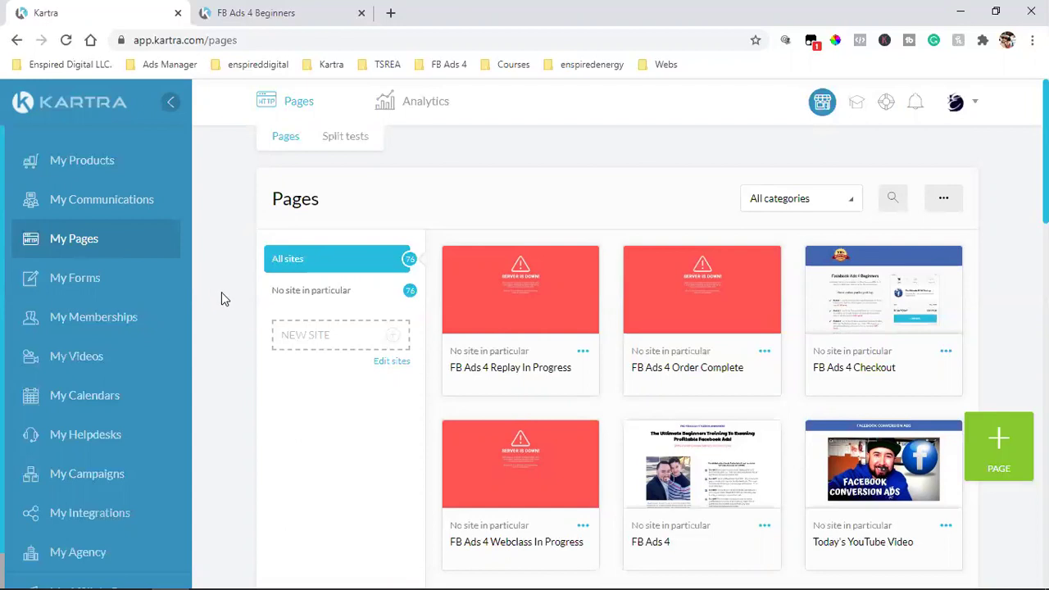
pyautogui.click(80, 398)
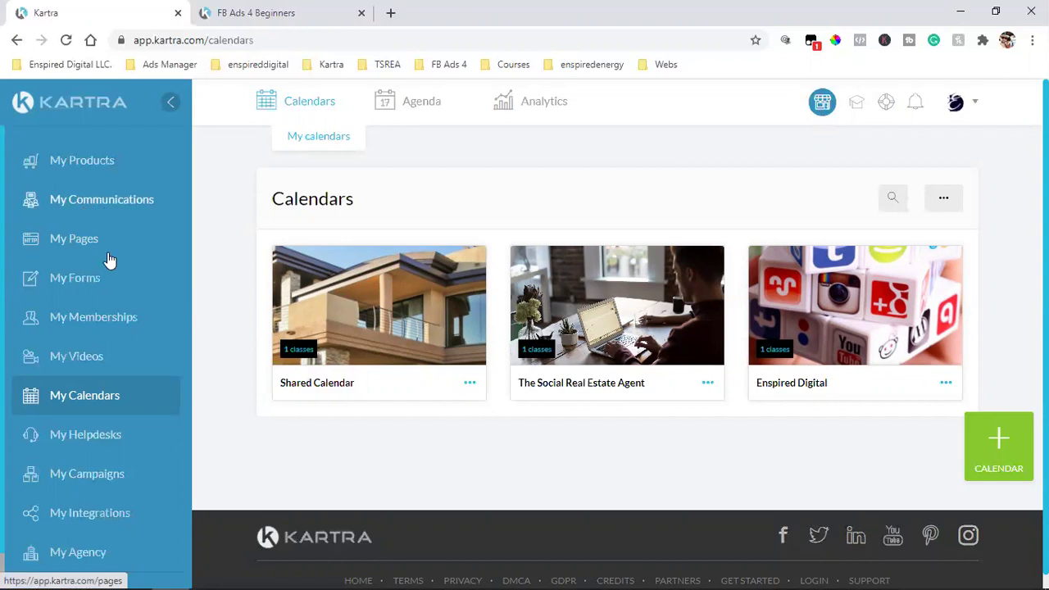
pyautogui.click(67, 203)
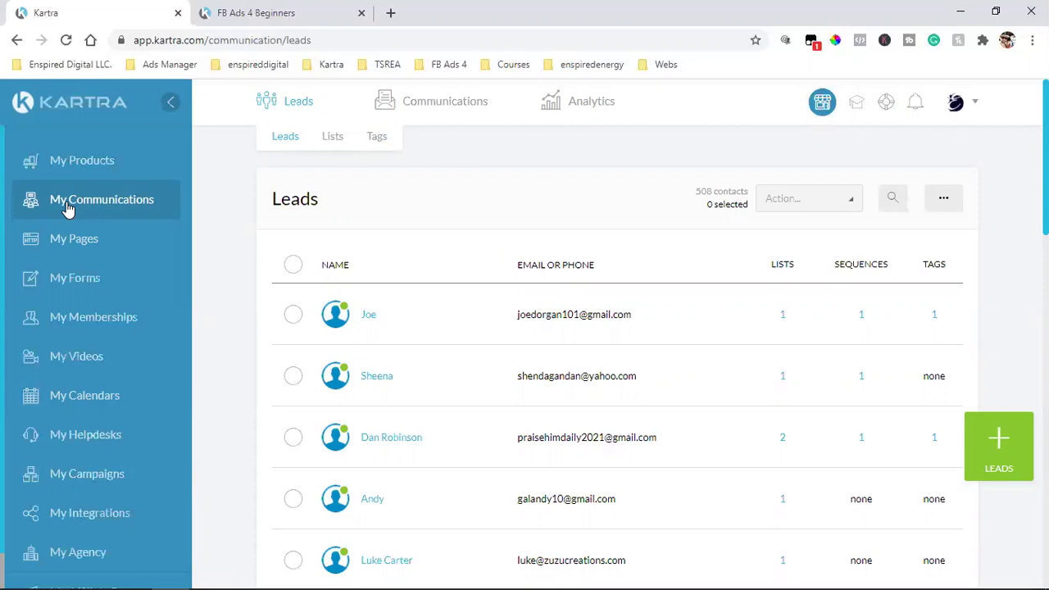
pyautogui.click(71, 238)
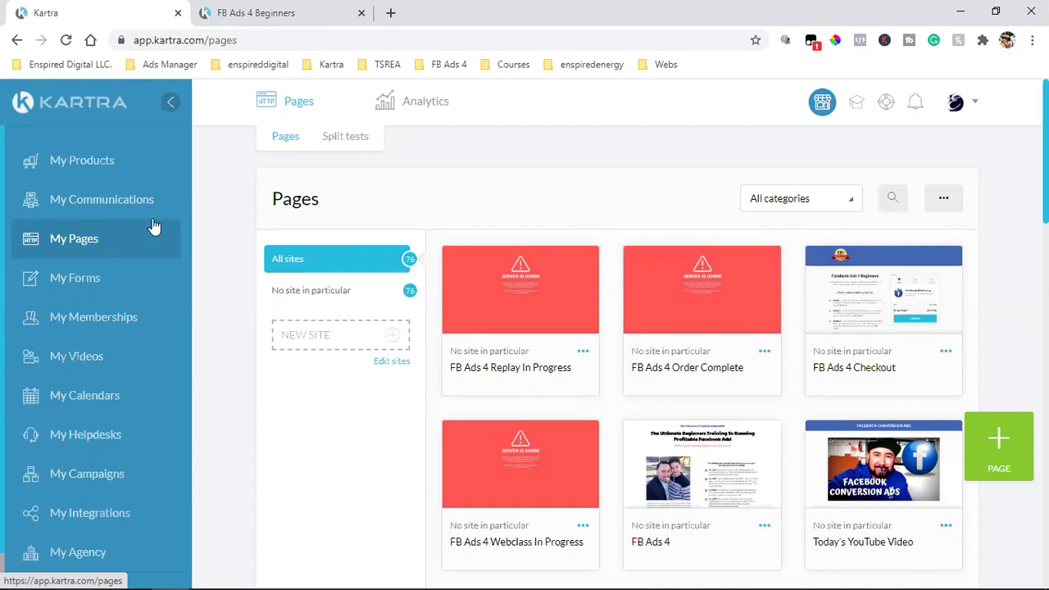
# Show the leads list and the calendars overview, ending on the memberships overview.
pyautogui.click(111, 204)
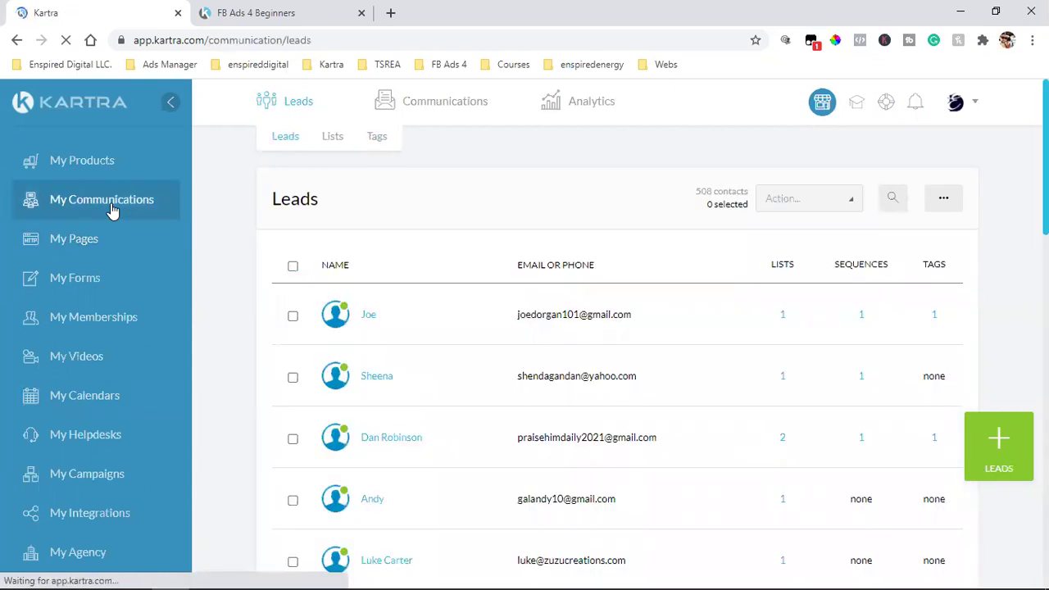
pyautogui.click(96, 400)
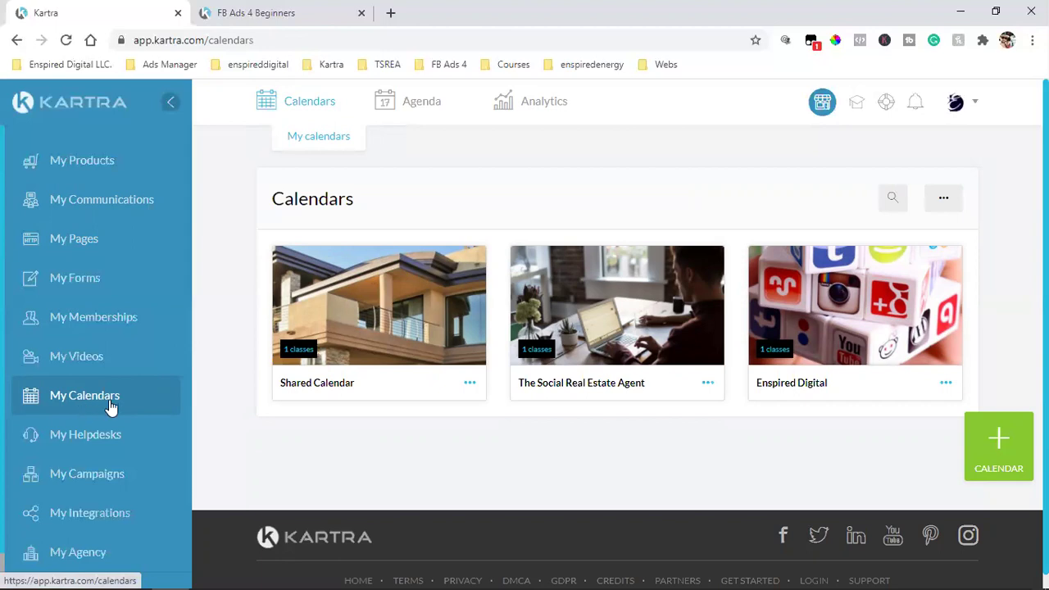
pyautogui.click(119, 317)
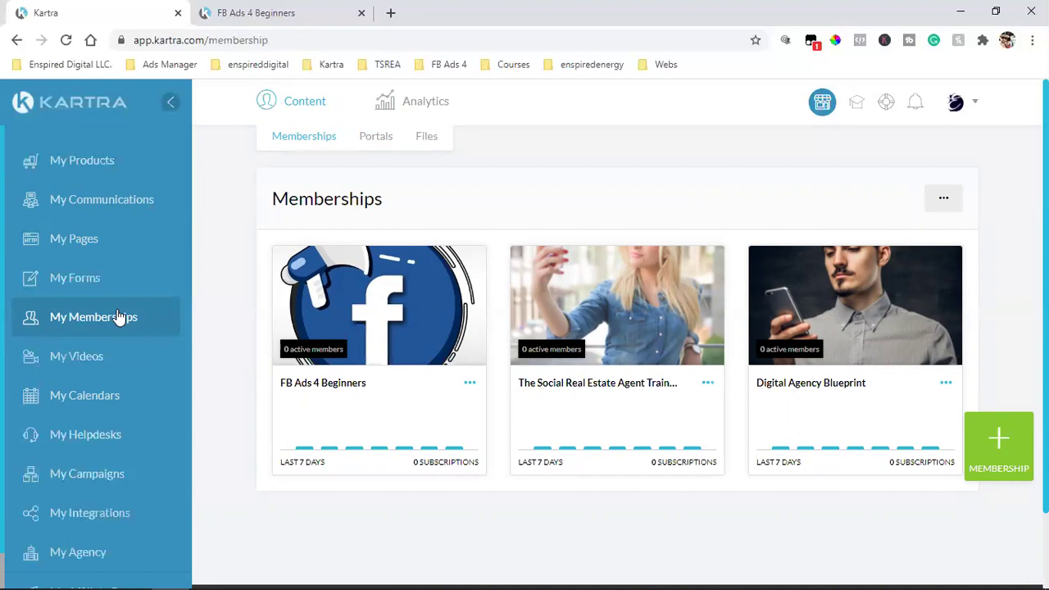
# Search Google for "kajabi" in a new tab and open the sponsored Kajabi.com result.
pyautogui.click(390, 12)
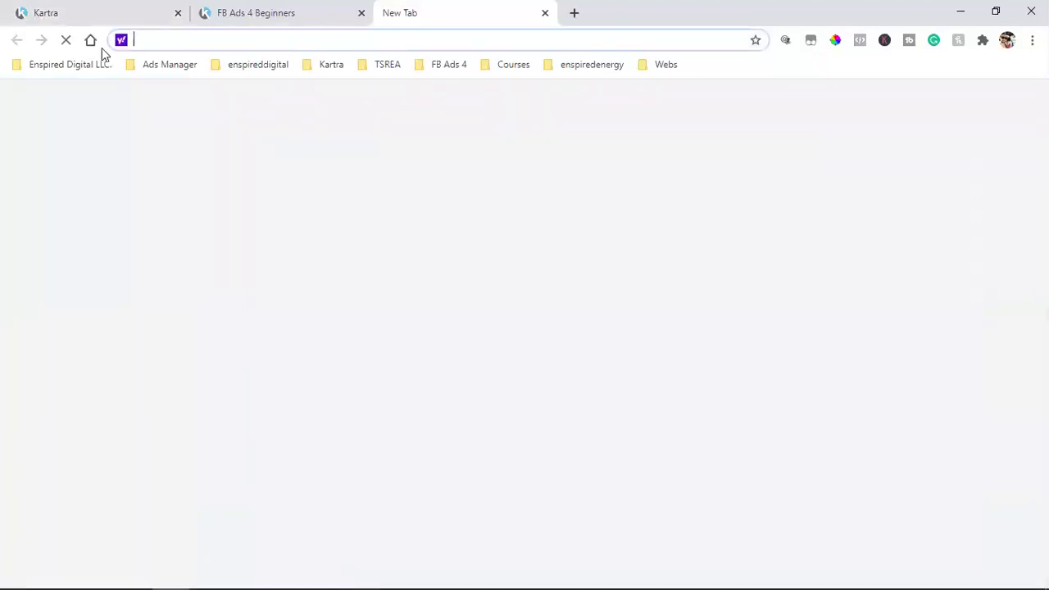
pyautogui.write('google.com')
pyautogui.press('Return')
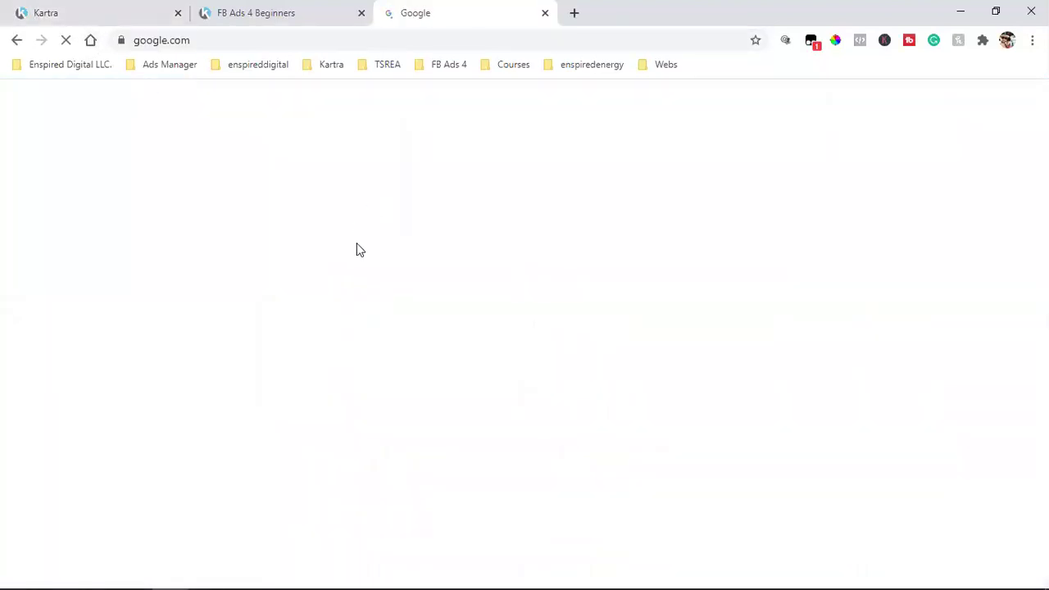
pyautogui.write('kaj')
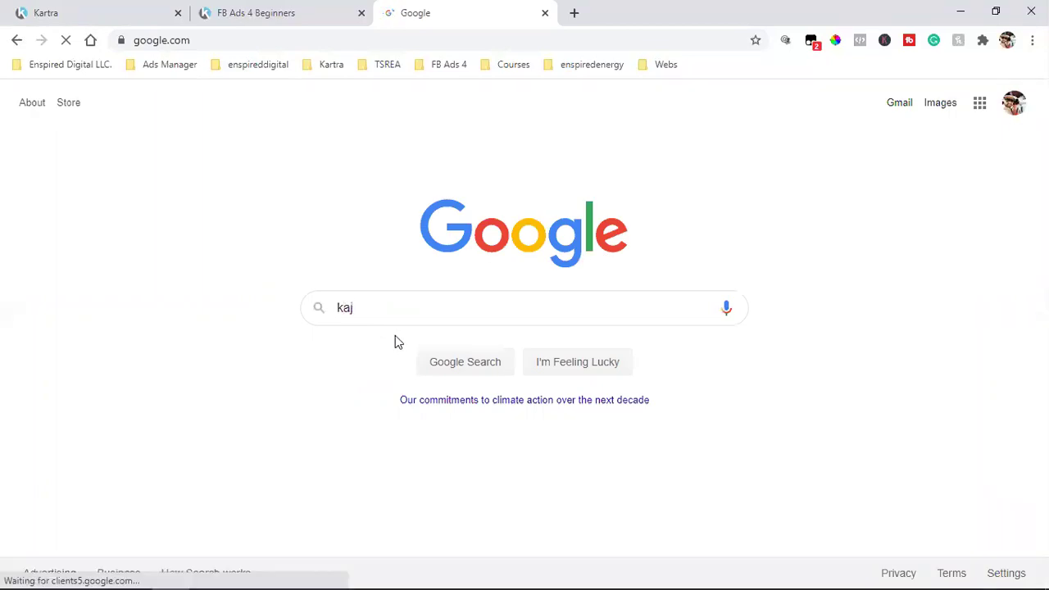
pyautogui.write('aboi')
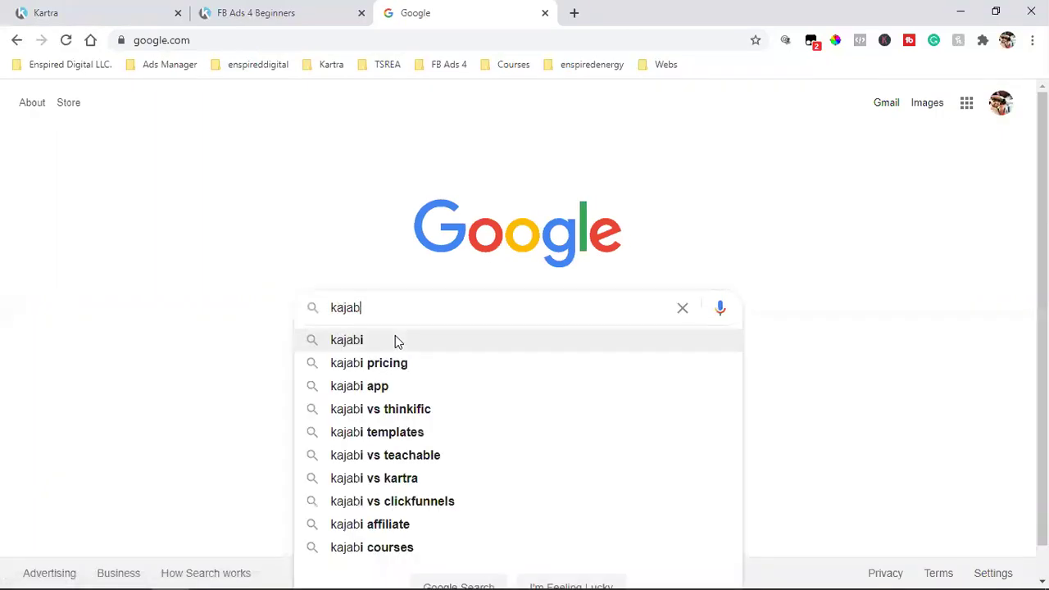
pyautogui.press('BackSpace')
pyautogui.press('BackSpace')
pyautogui.write('i')
pyautogui.press('Return')
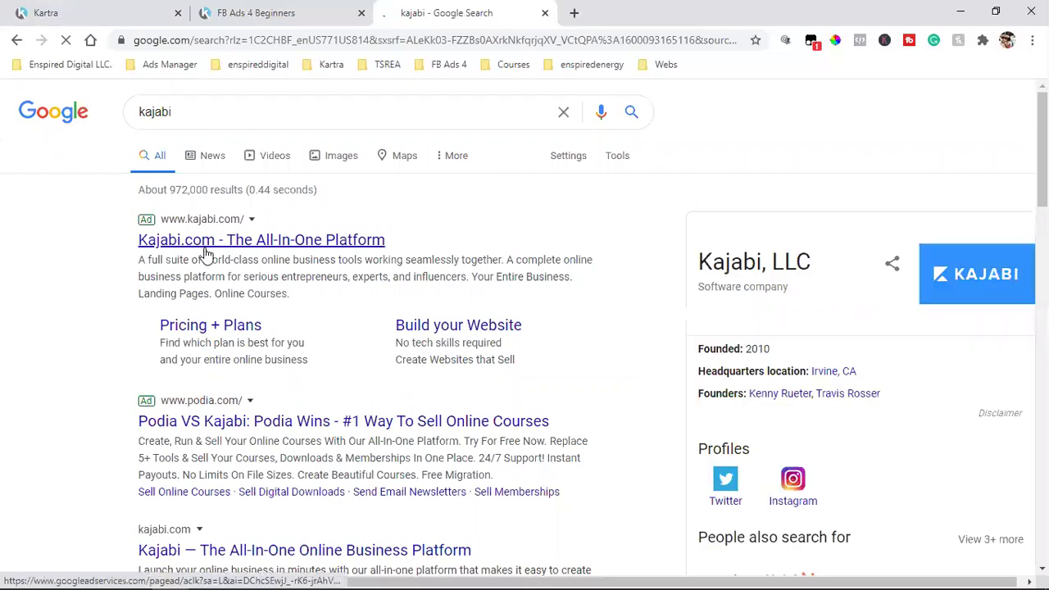
pyautogui.click(205, 250)
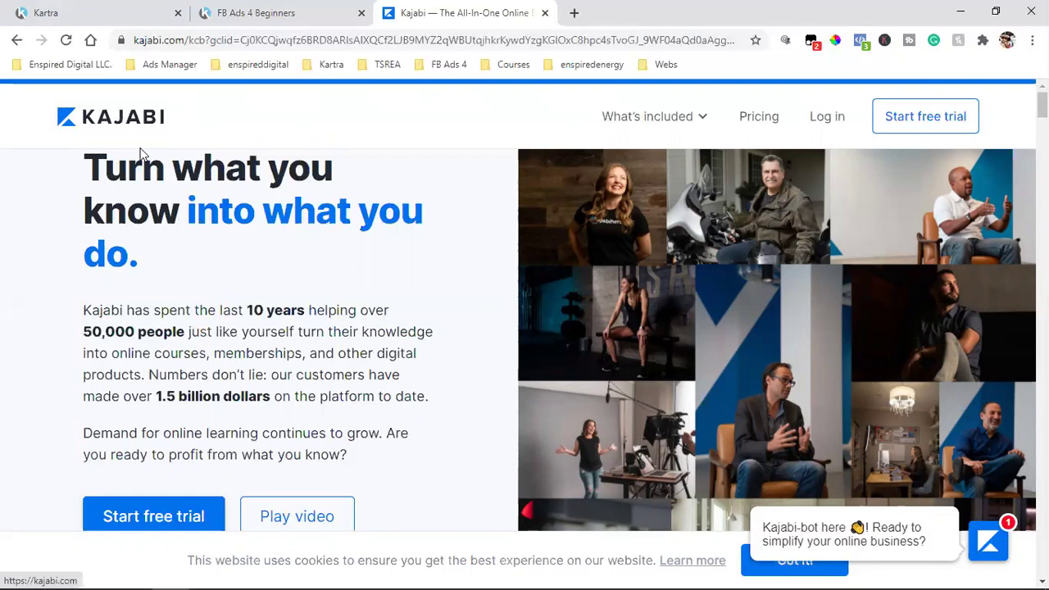
# Switch back to Kartra and open the calendars overview.
pyautogui.click(98, 9)
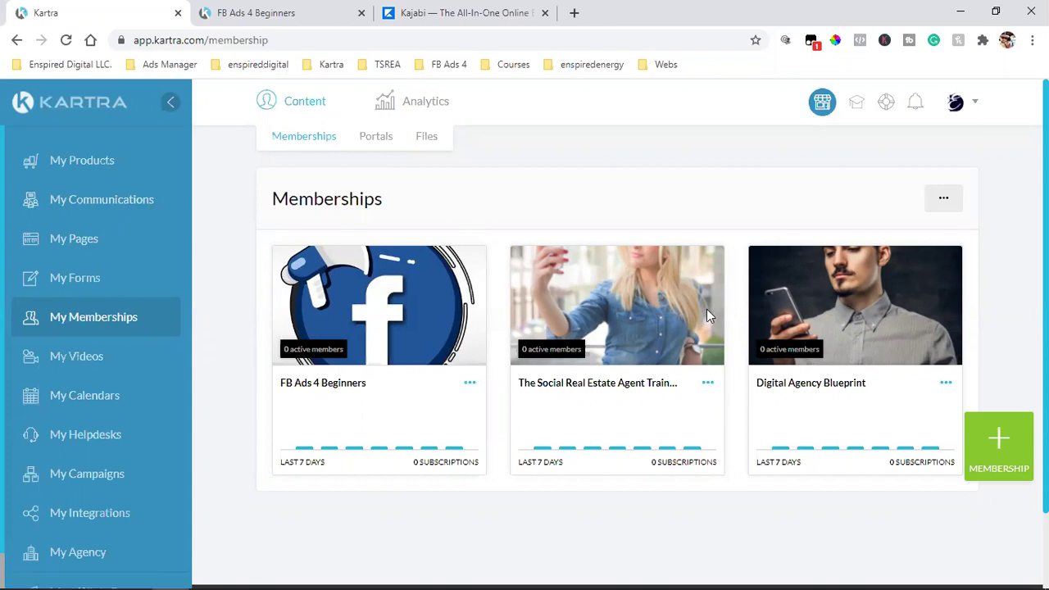
pyautogui.click(85, 397)
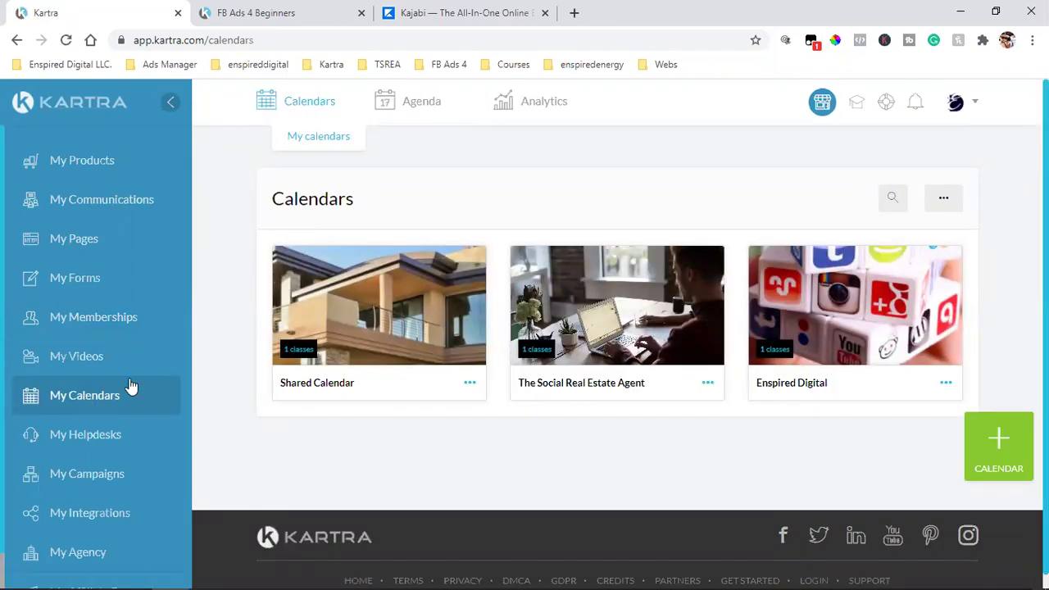
# Open the bookmarked Enspired Digital Strategy Call booking page in a new tab, then return to the Kartra calendars overview.
pyautogui.click(573, 12)
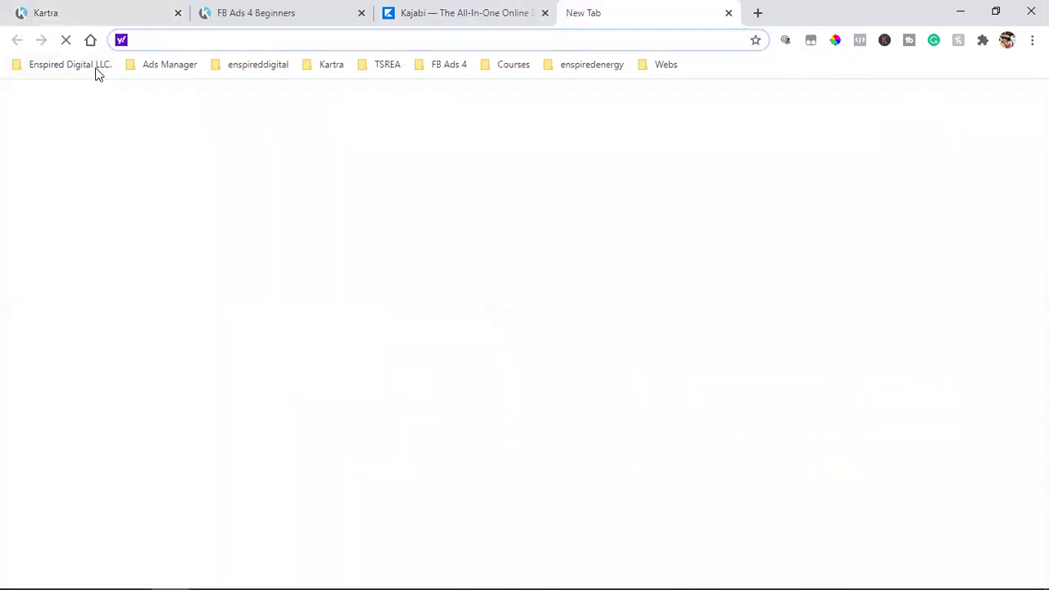
pyautogui.click(94, 67)
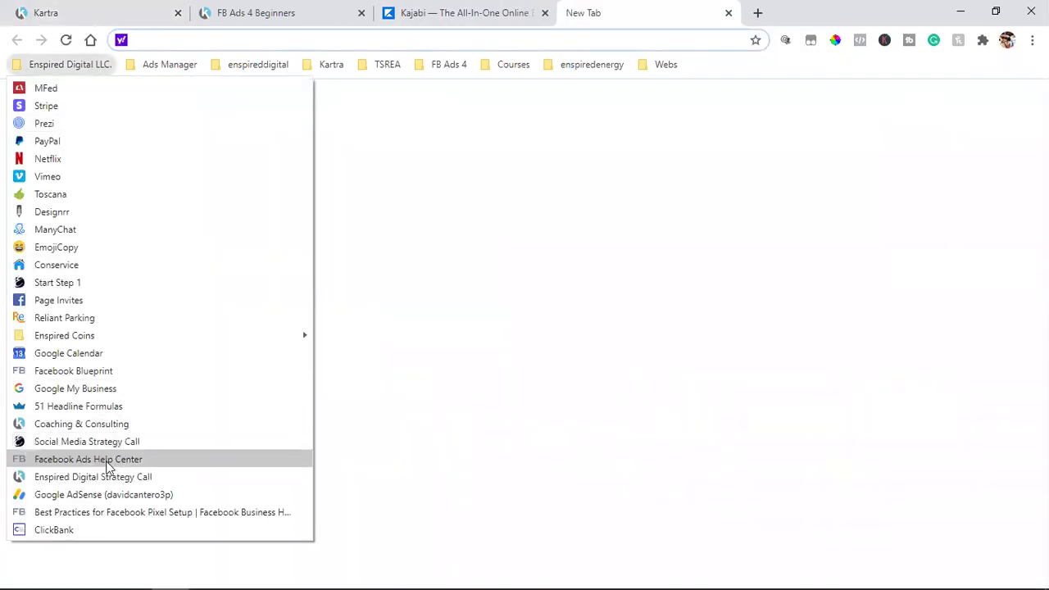
pyautogui.click(99, 477)
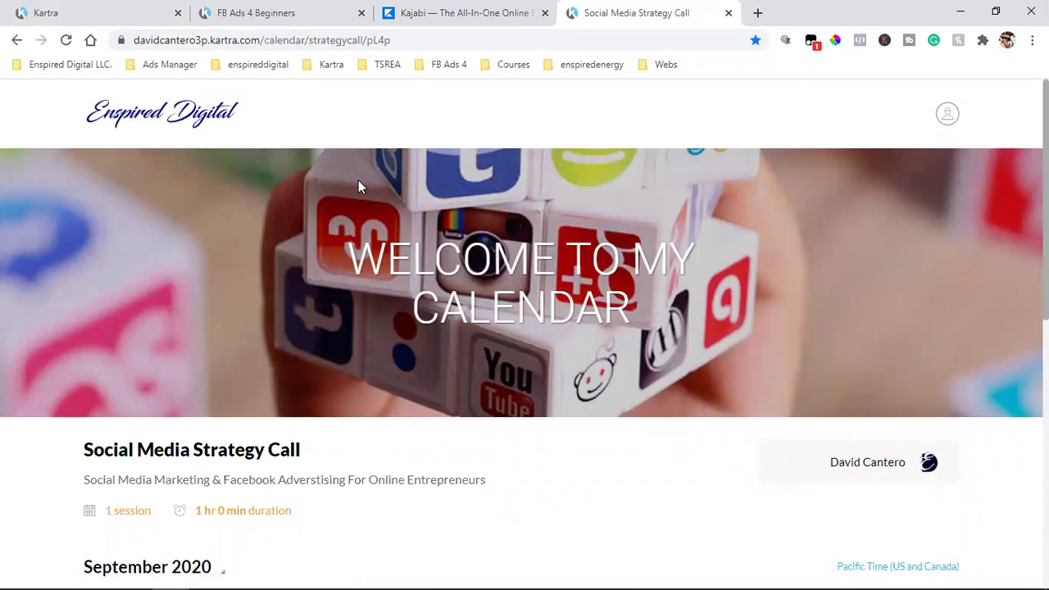
pyautogui.click(117, 10)
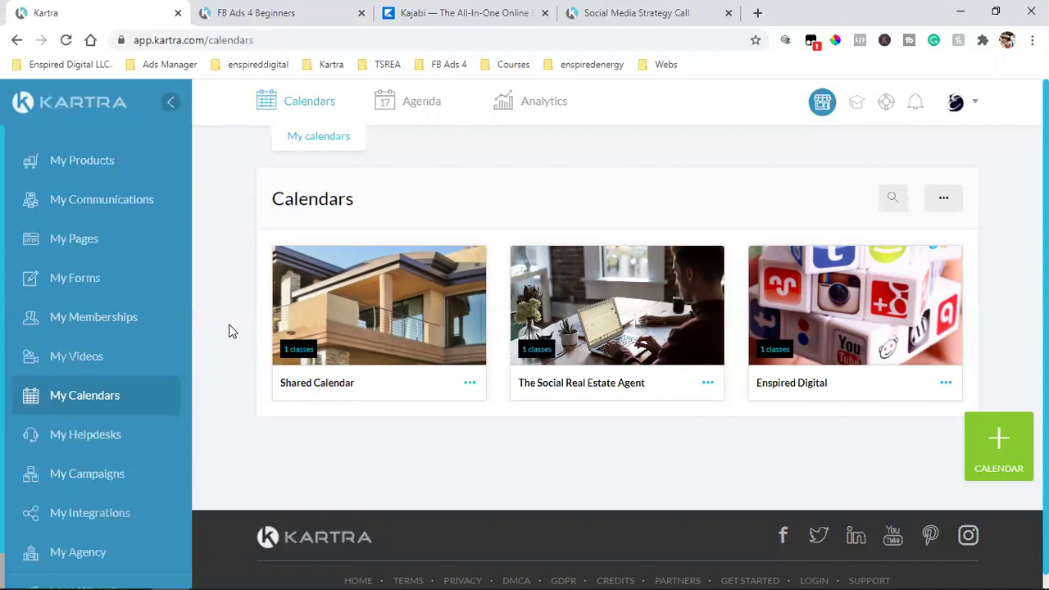
pyautogui.press('XF86AudioRaiseVolume')
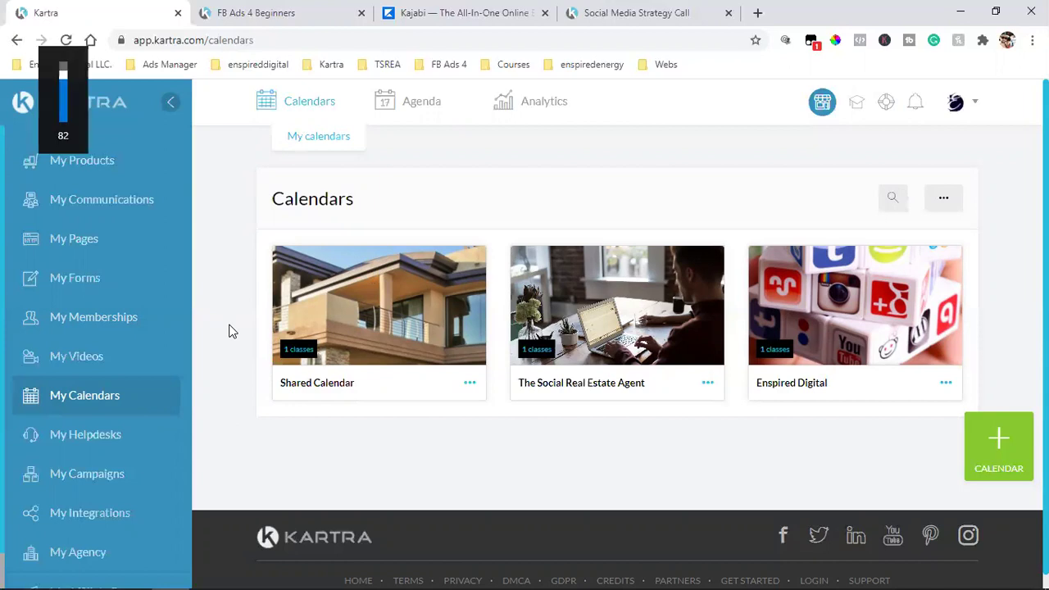
pyautogui.press('XF86AudioRaiseVolume')
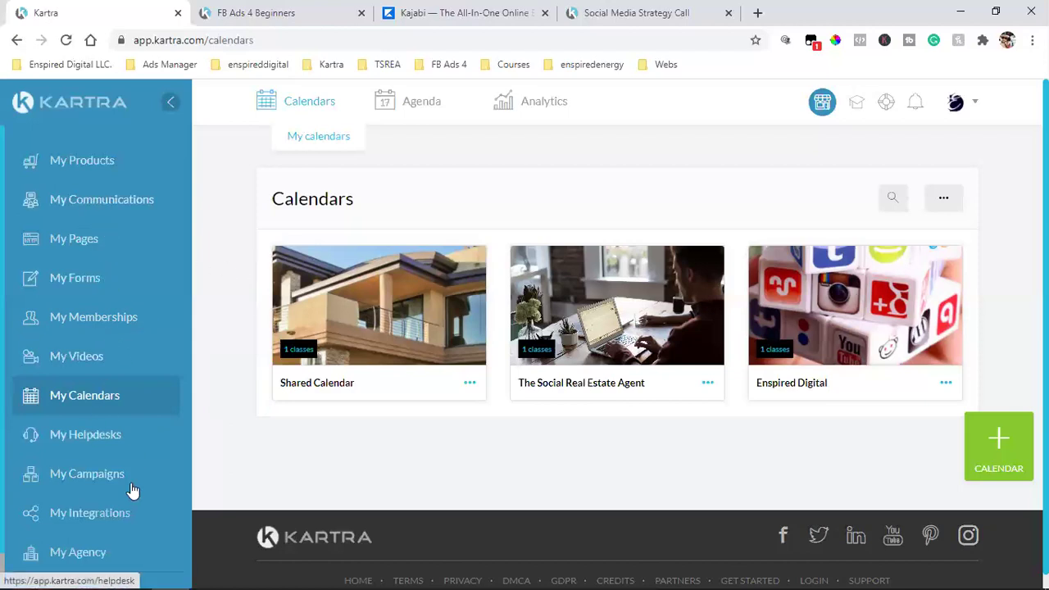
# Open Kartra's affiliate promotions area and show the affiliate payment earnings by vendor.
pyautogui.scroll(-1, 131, 490)
pyautogui.scroll(-1, 129, 489)
pyautogui.click(99, 553)
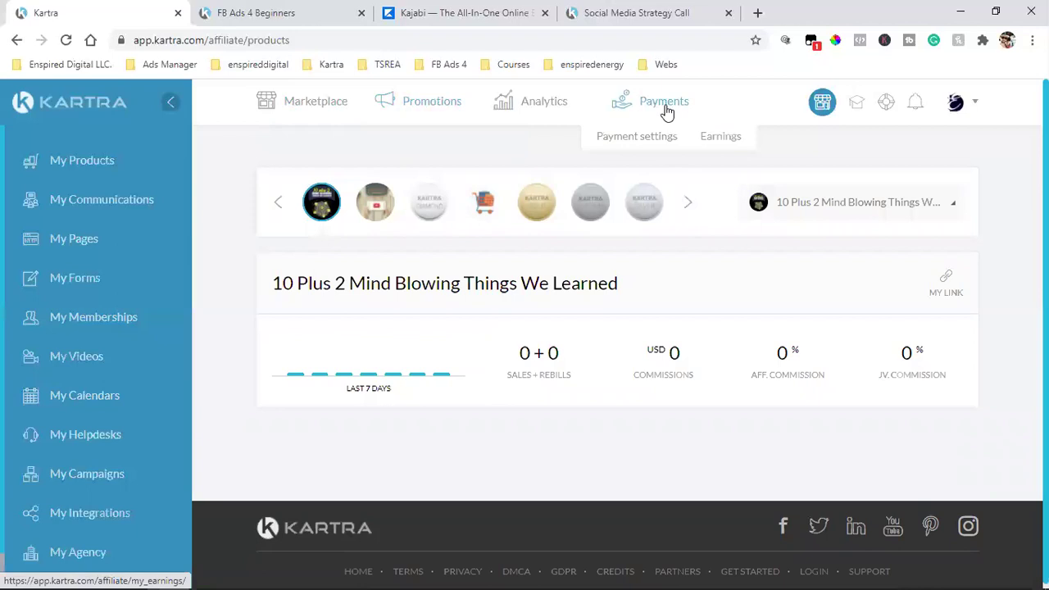
pyautogui.click(664, 106)
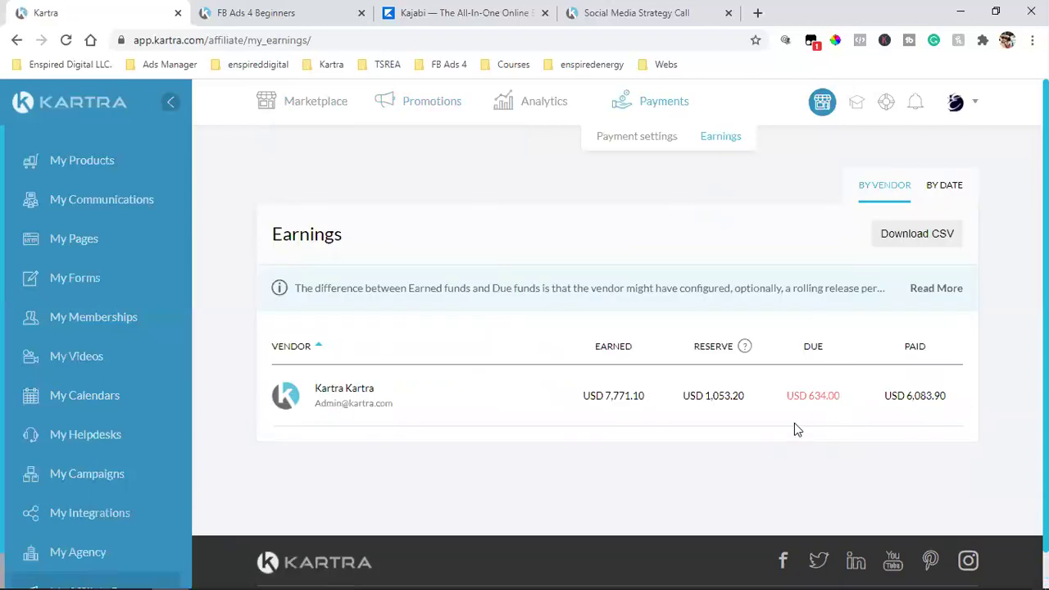
# Highlight the due amount in the Kartra vendor row of the earnings table.
pyautogui.tripleClick(816, 399)
pyautogui.click(817, 402)
pyautogui.moveTo(808, 397); pyautogui.dragTo(848, 400)
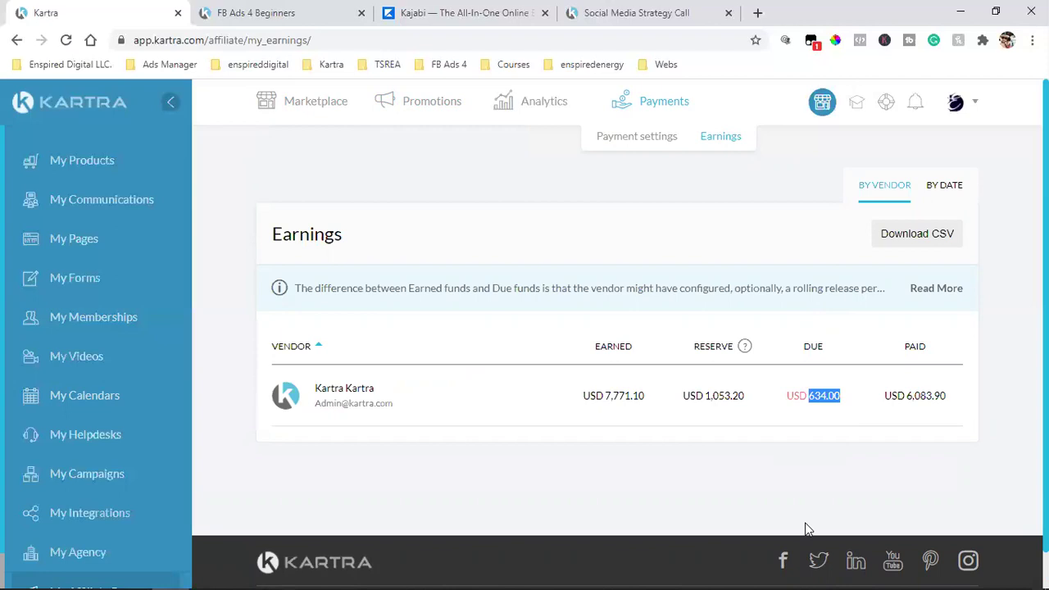
pyautogui.click(817, 451)
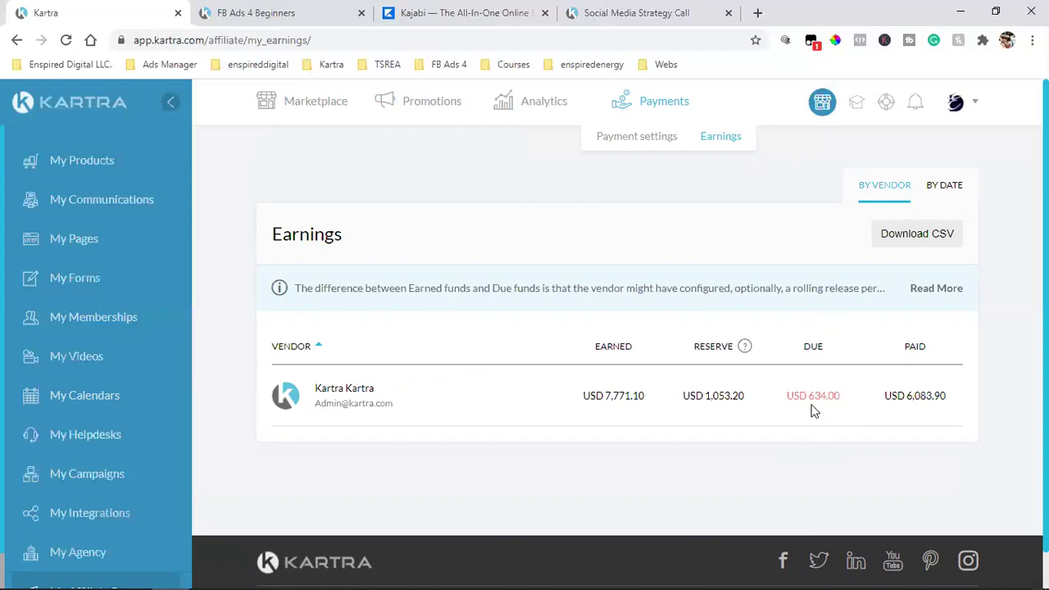
pyautogui.moveTo(809, 398); pyautogui.dragTo(840, 397)
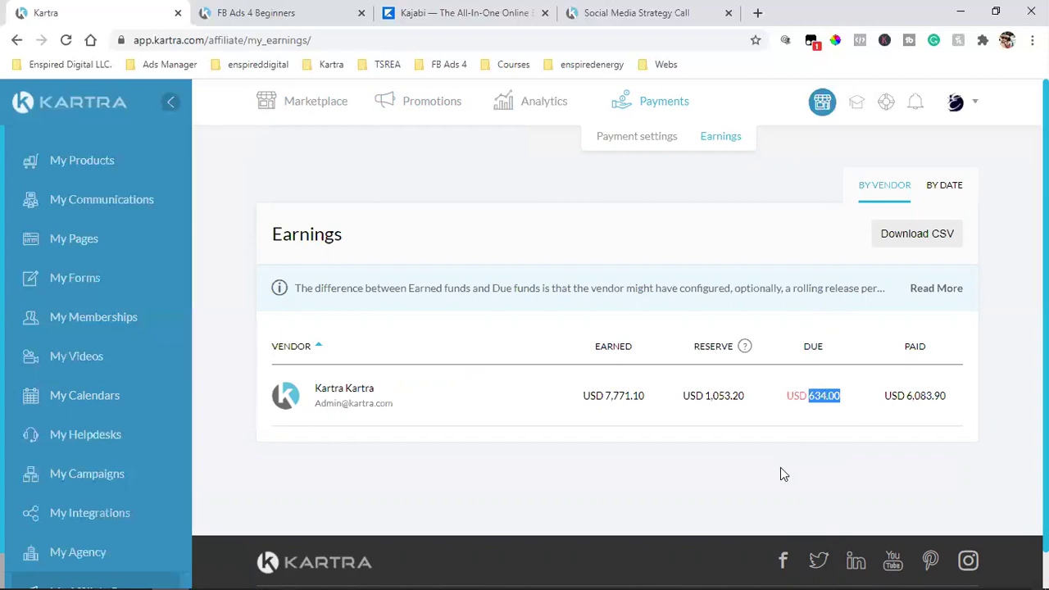
pyautogui.click(819, 397)
pyautogui.doubleClick(819, 398)
# Switch to Calculator, divide 634 by 40, and return to the Kartra earnings page.
pyautogui.moveTo(230, 574)
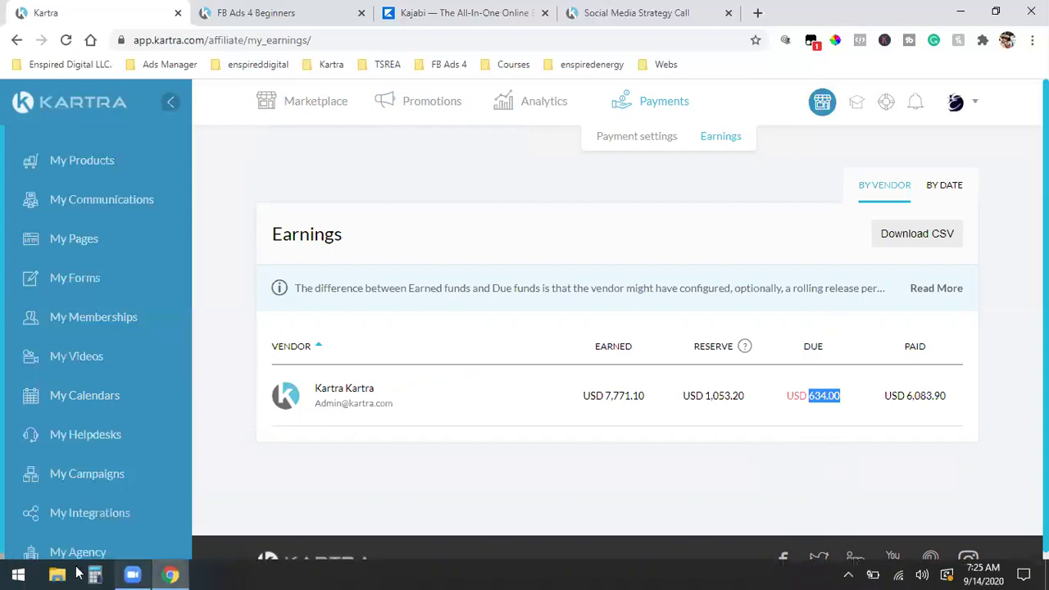
pyautogui.click(96, 574)
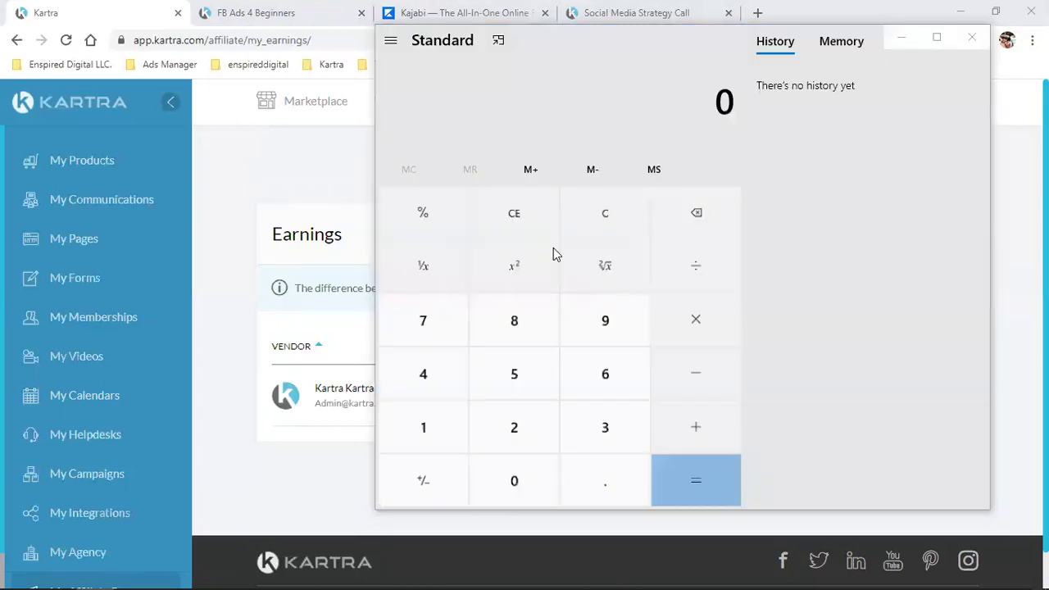
pyautogui.click(604, 433)
pyautogui.click(413, 381)
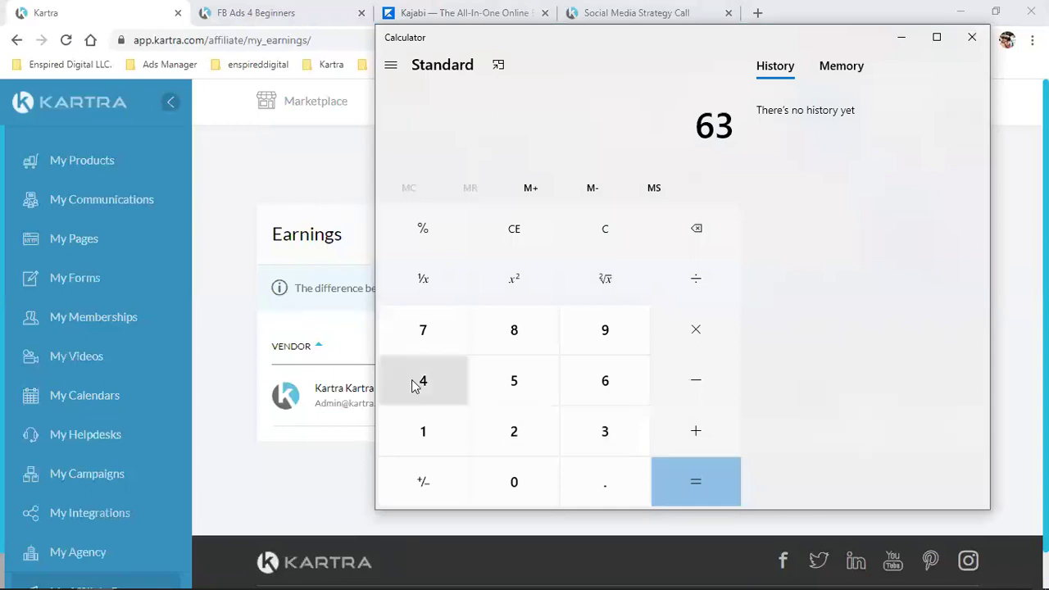
pyautogui.click(695, 279)
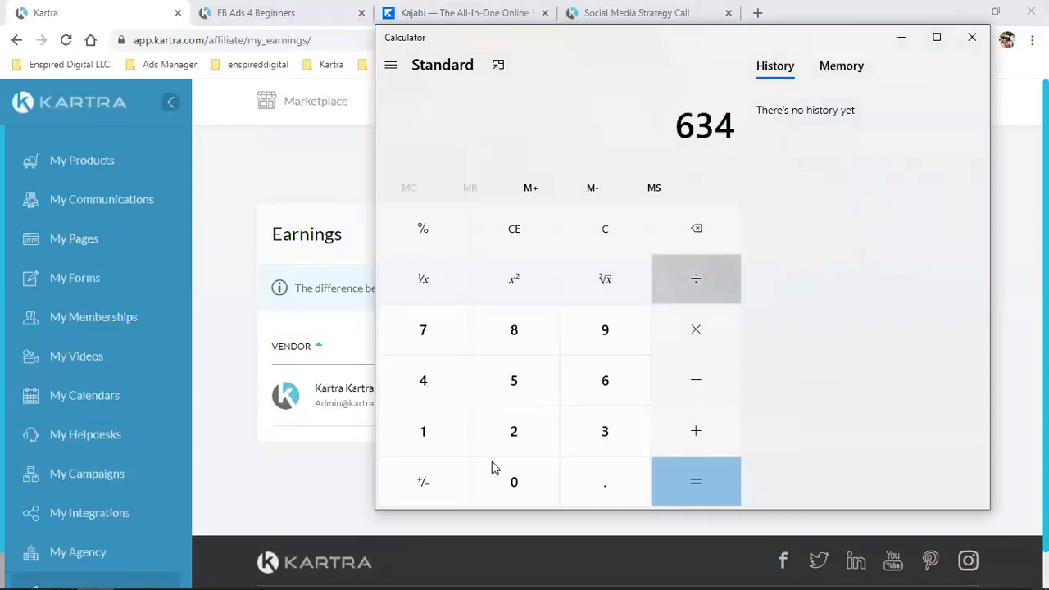
pyautogui.click(510, 483)
pyautogui.click(704, 488)
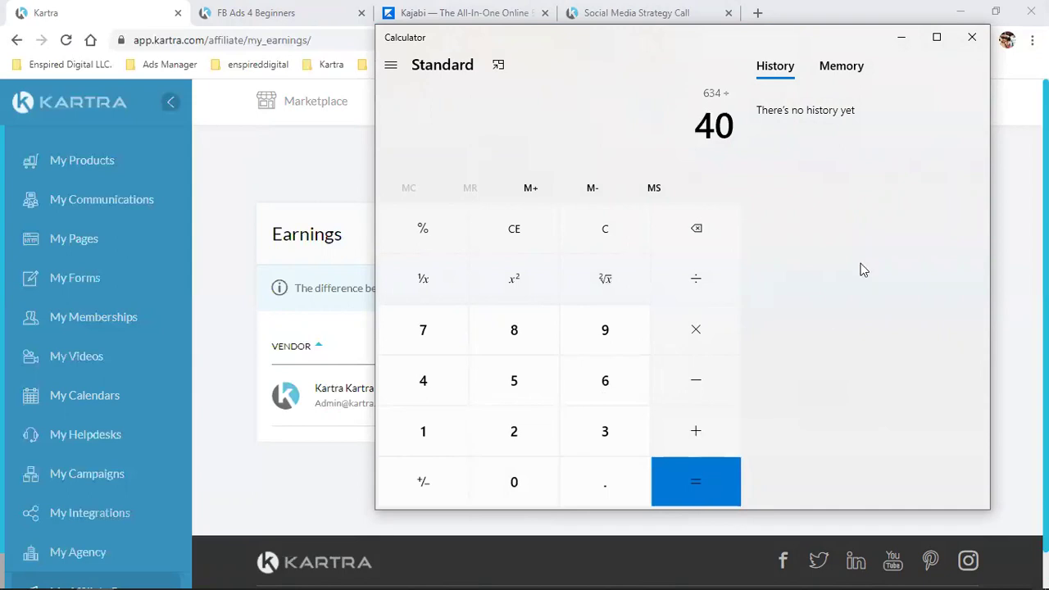
pyautogui.press('Return')
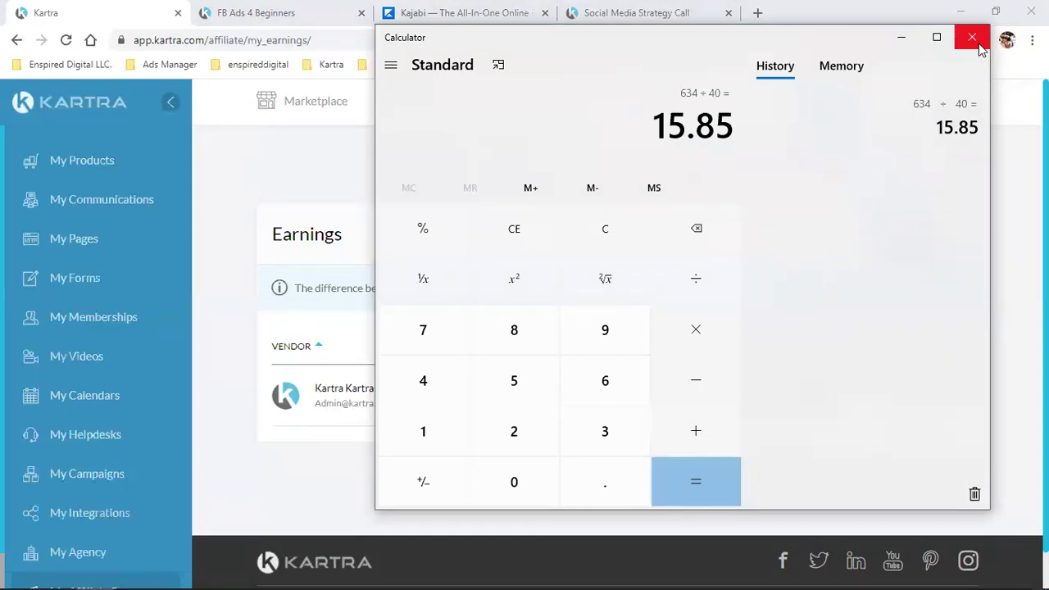
pyautogui.click(204, 311)
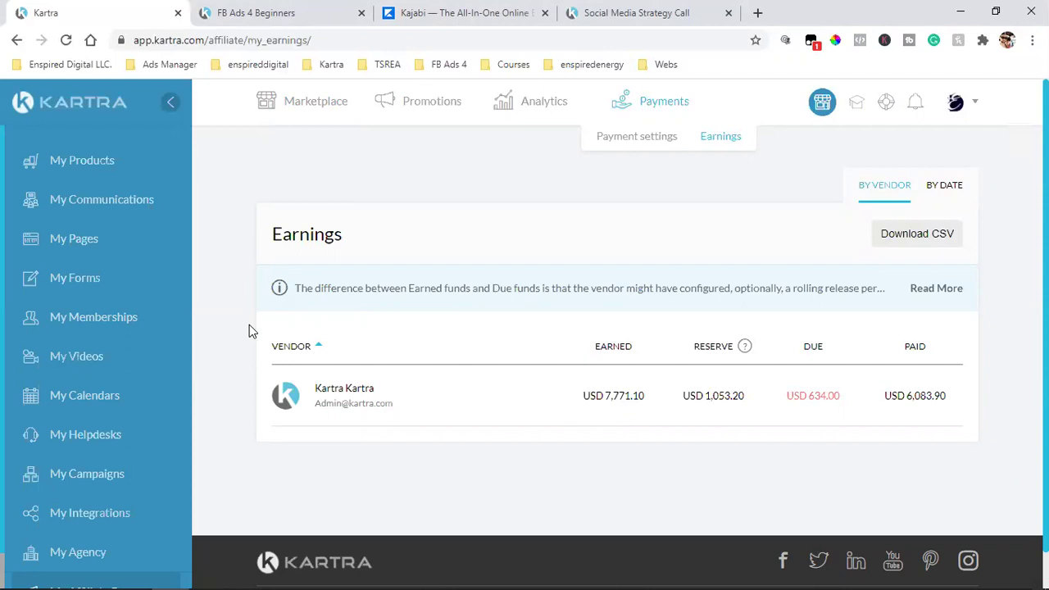
# Highlight the due amount once more, and close the Kajabi, Social Media Strategy Call and FB Ads 4 Beginners tabs.
pyautogui.doubleClick(816, 395)
pyautogui.click(815, 463)
pyautogui.click(543, 15)
pyautogui.click(544, 14)
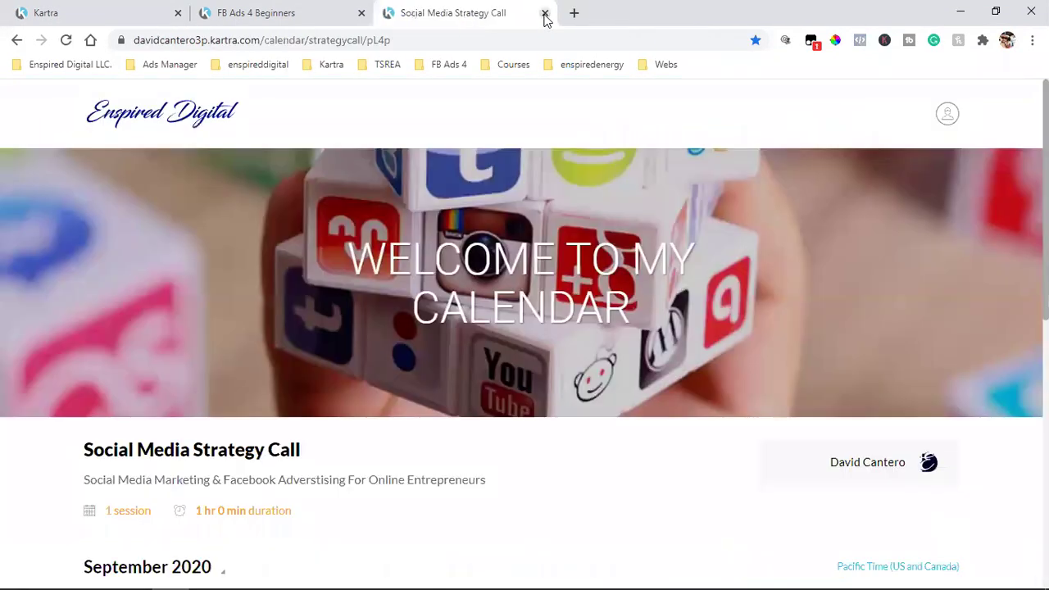
pyautogui.click(545, 14)
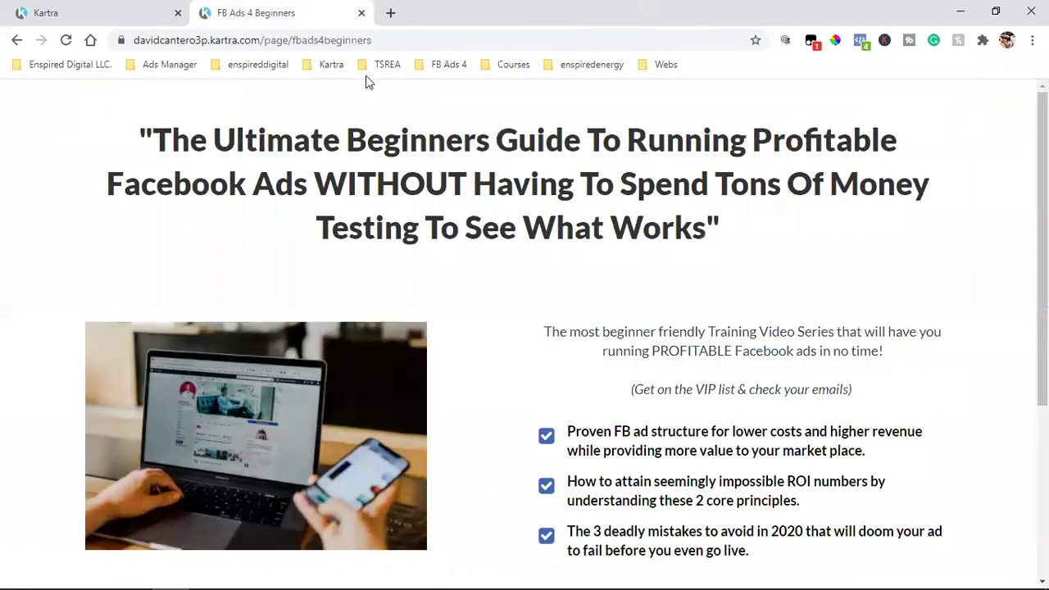
pyautogui.click(362, 14)
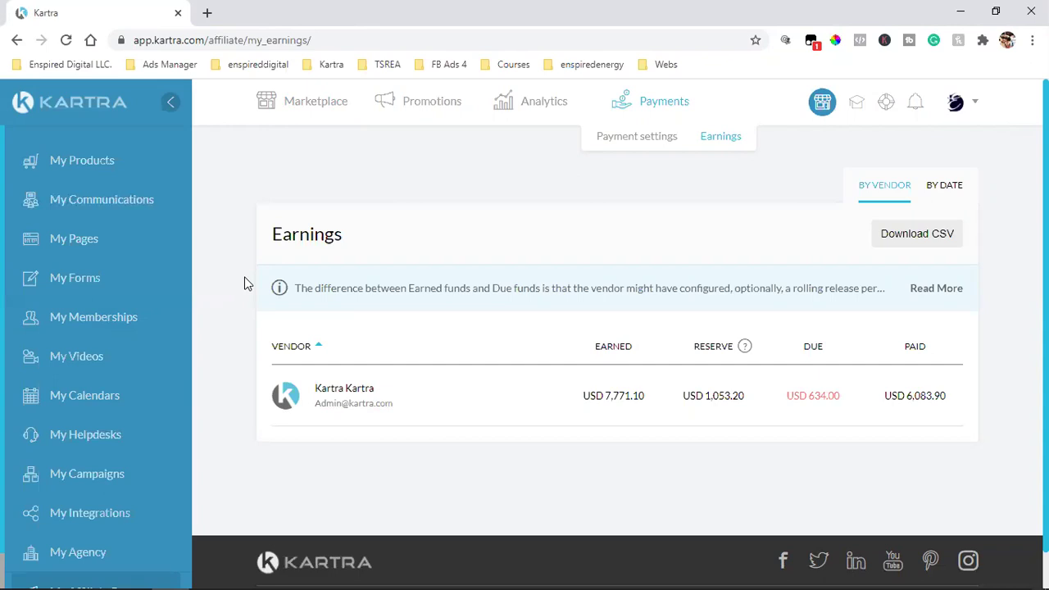
pyautogui.scroll(-1, 98, 442)
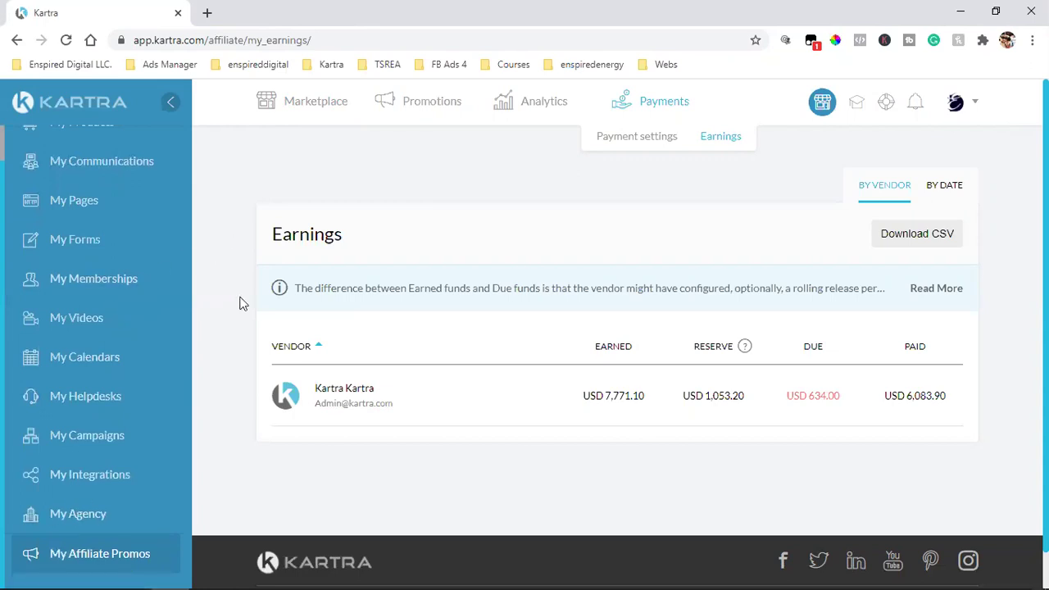
pyautogui.scroll(1, 115, 362)
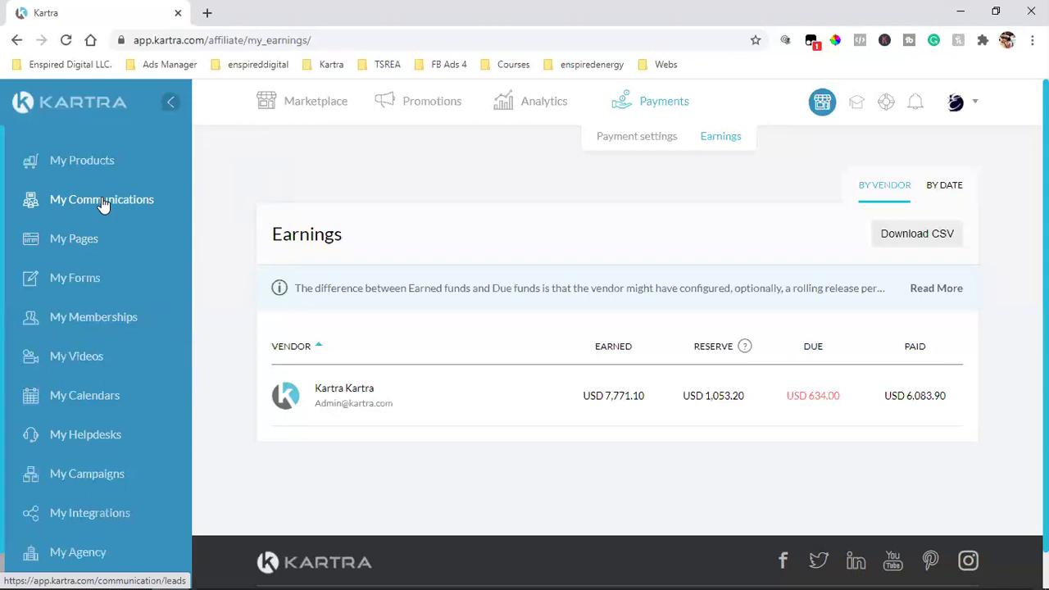
# Open the digital agency account's Gmail from Google in a new tab, check its inbox and Trash folder, and close the tab.
pyautogui.click(207, 13)
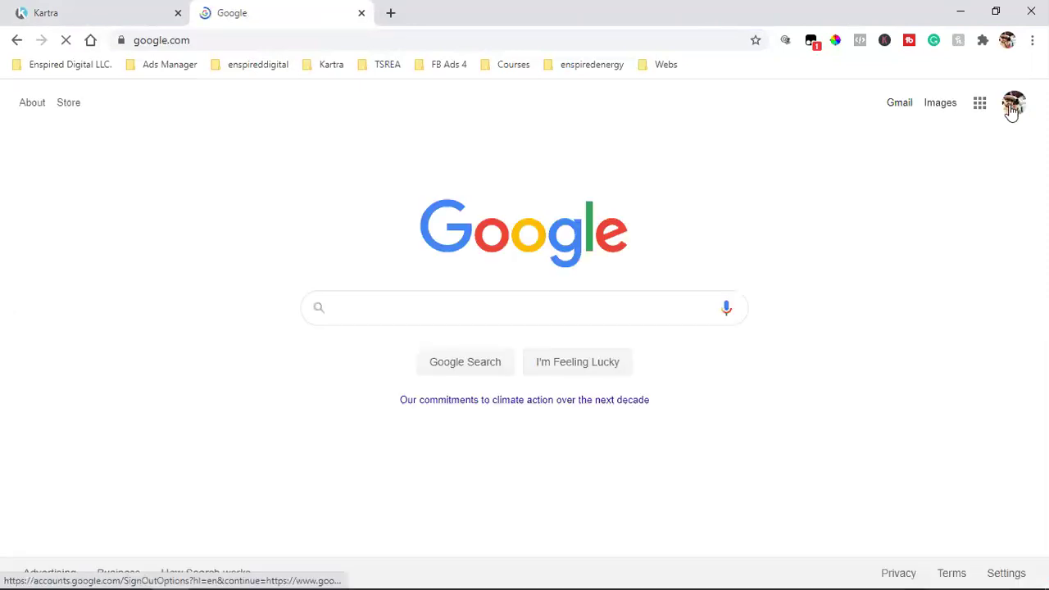
pyautogui.click(1011, 107)
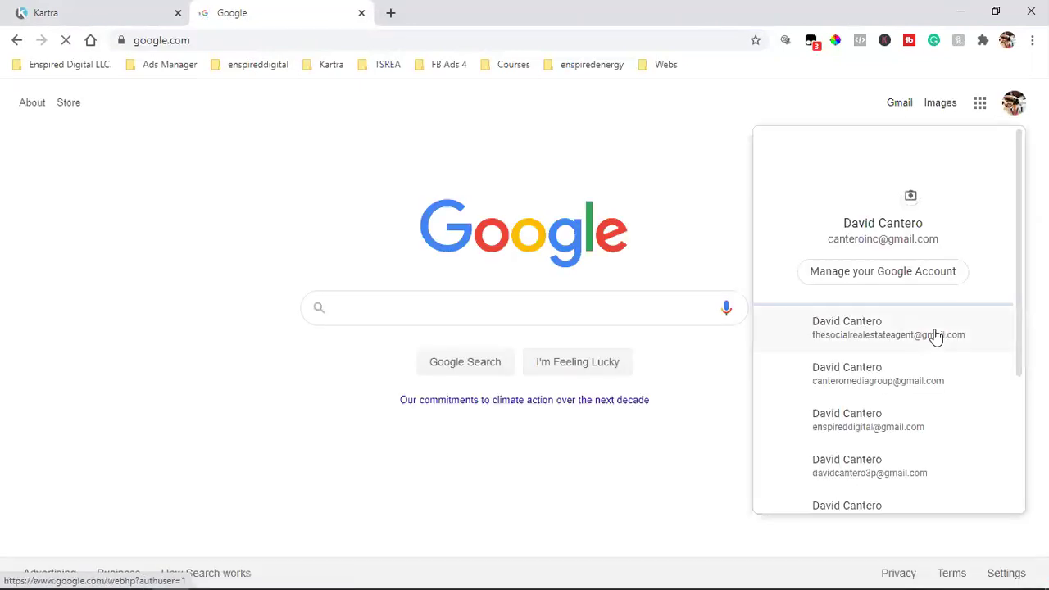
pyautogui.scroll(-1, 934, 393)
pyautogui.scroll(-1, 934, 393)
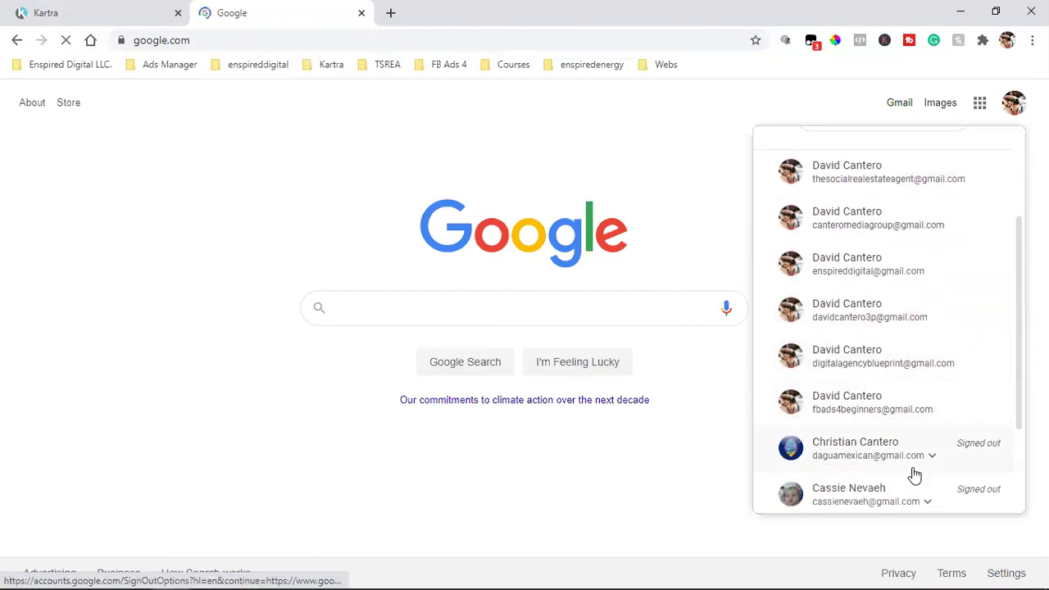
pyautogui.click(886, 370)
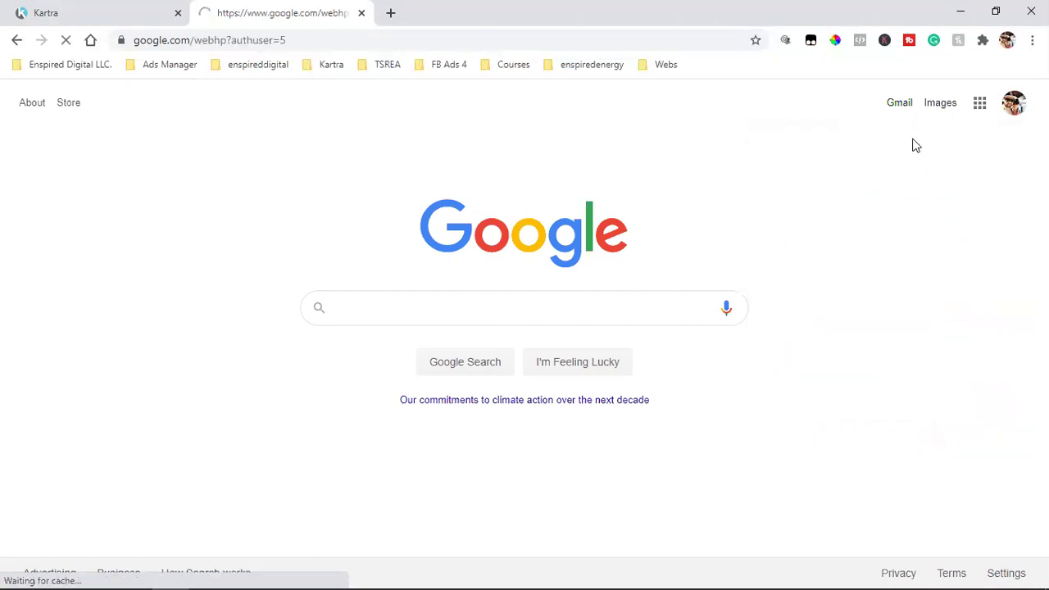
pyautogui.click(899, 104)
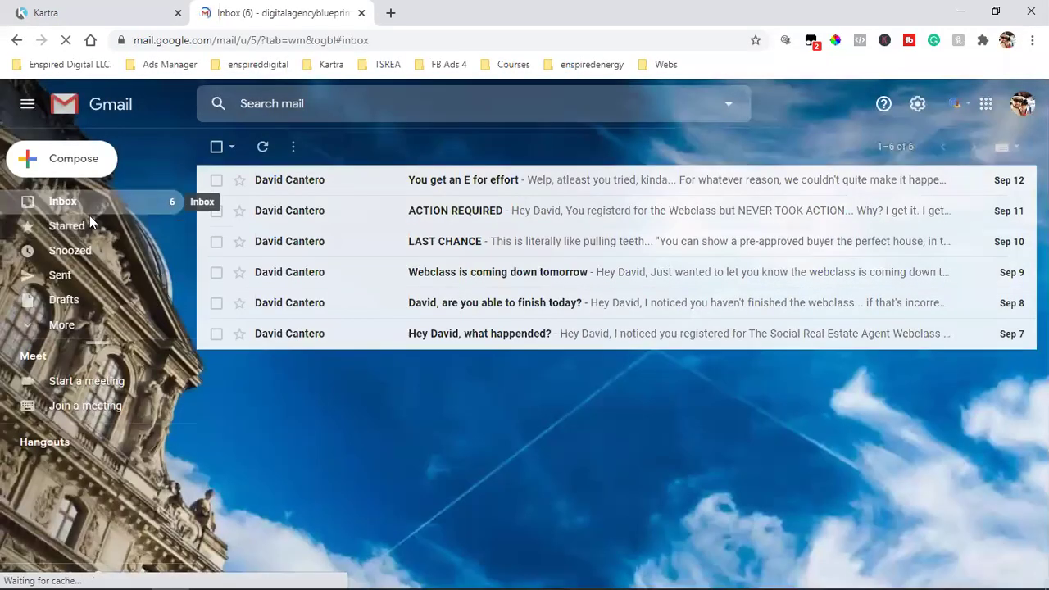
pyautogui.click(75, 327)
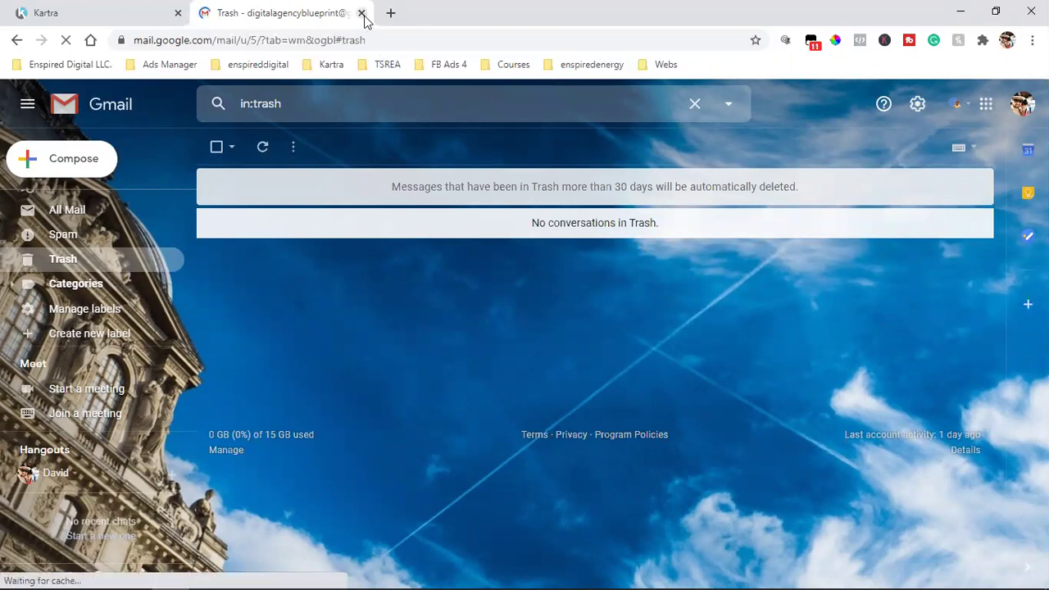
pyautogui.hotkey('ctrl', 'w')
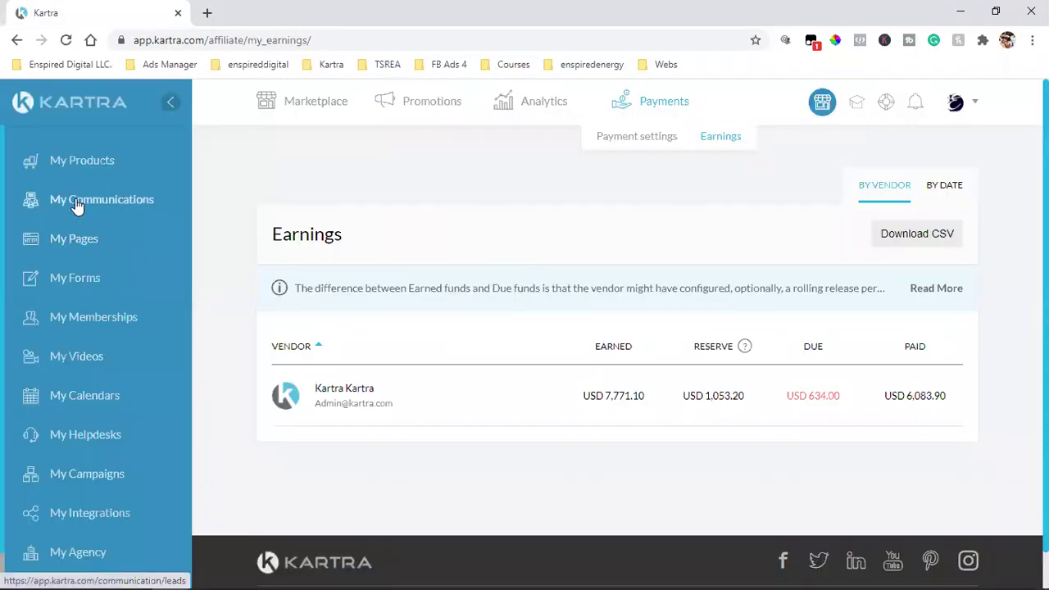
# Open Kartra's calendars overview from the affiliate earnings page.
pyautogui.click(76, 396)
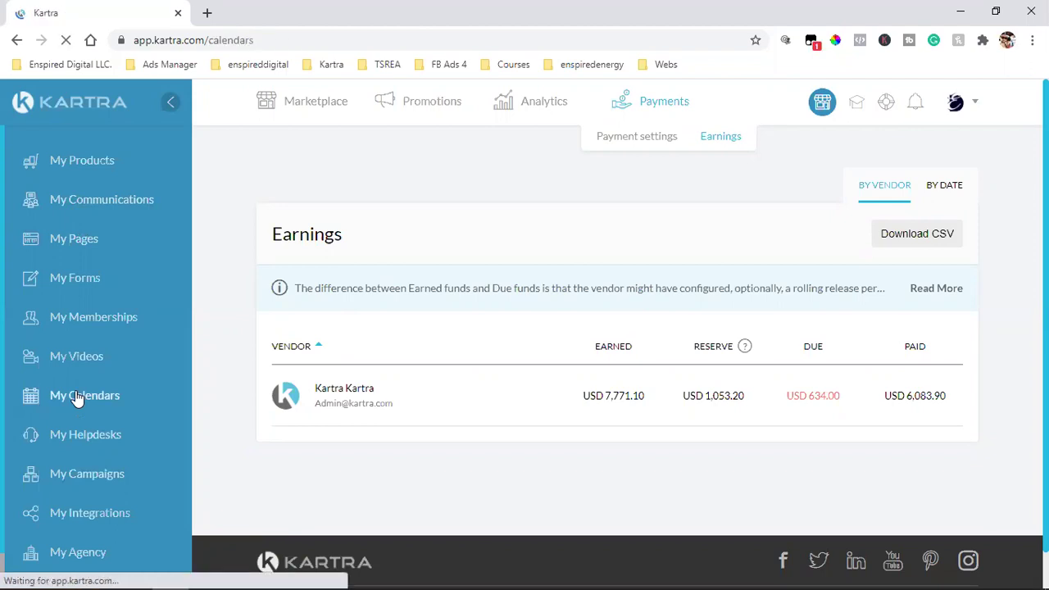